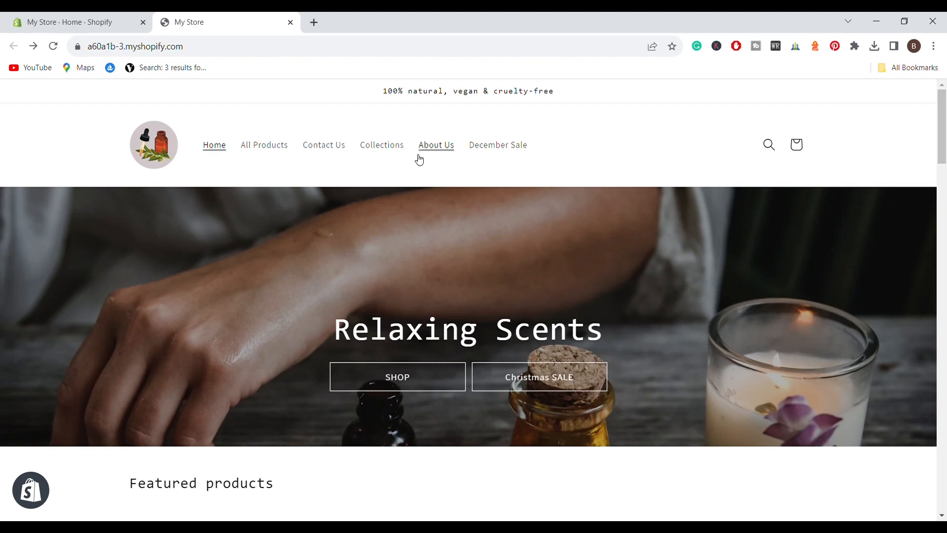
- Browse the existing collections on the storefront's Collections page
scroll(332, 223, "up", 10)
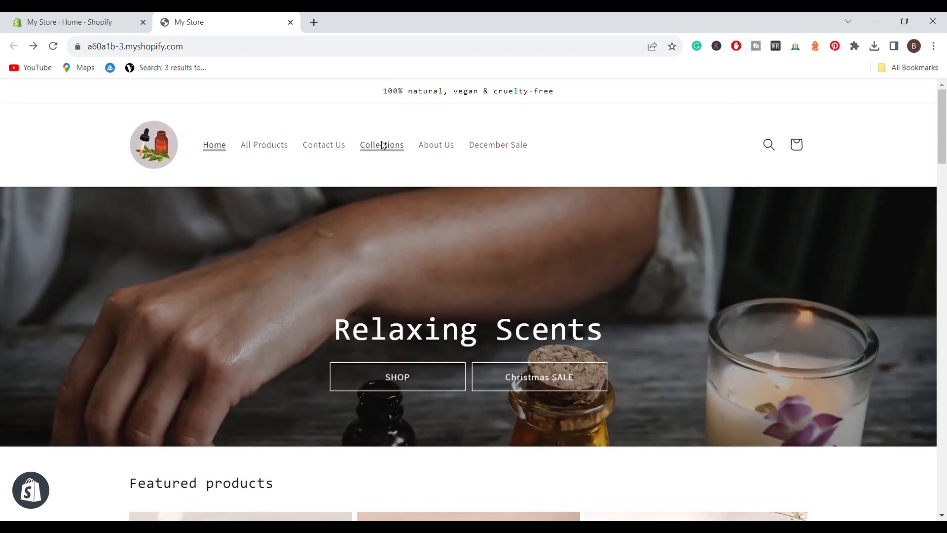
left_click(383, 145)
scroll(138, 313, "down", 6)
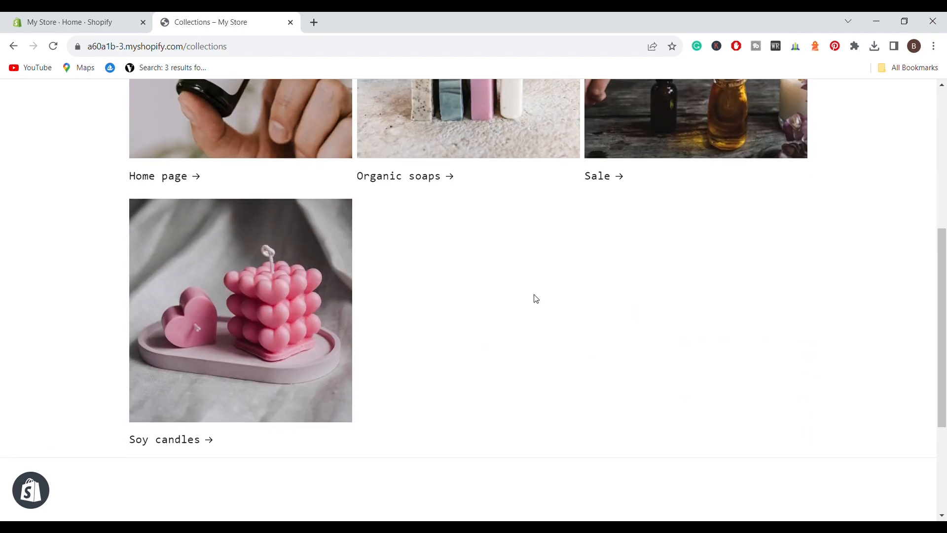
scroll(533, 298, "up", 6)
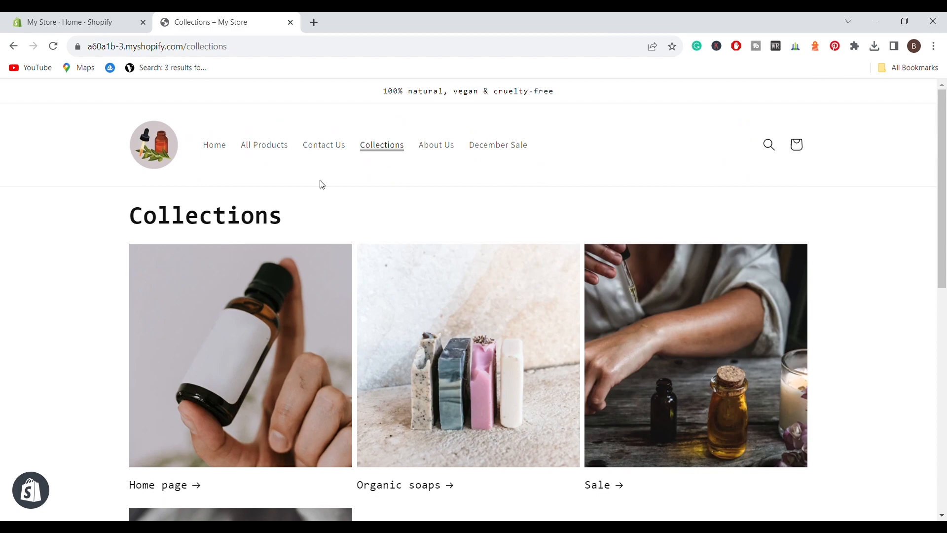
- Switch to the Shopify admin and start creating a new product collection
left_click(82, 16)
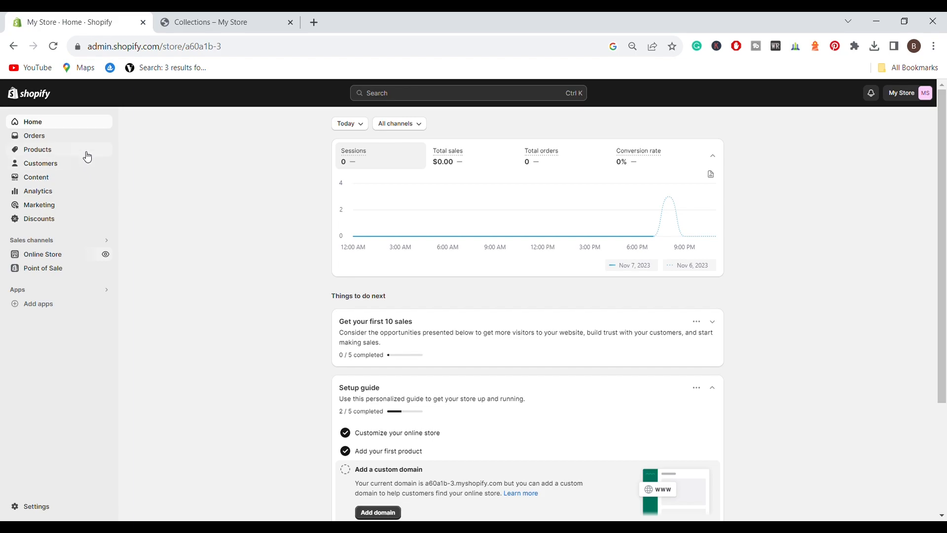
left_click(62, 154)
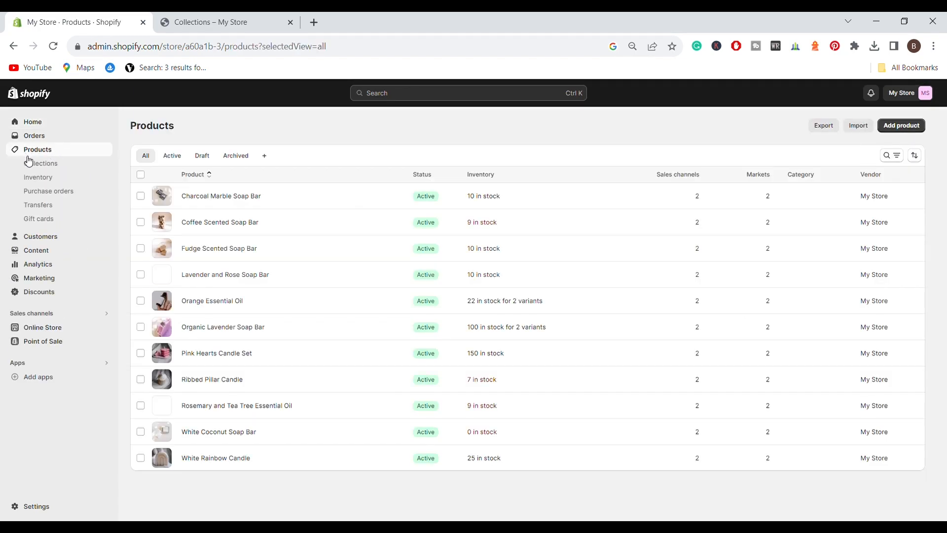
left_click(38, 165)
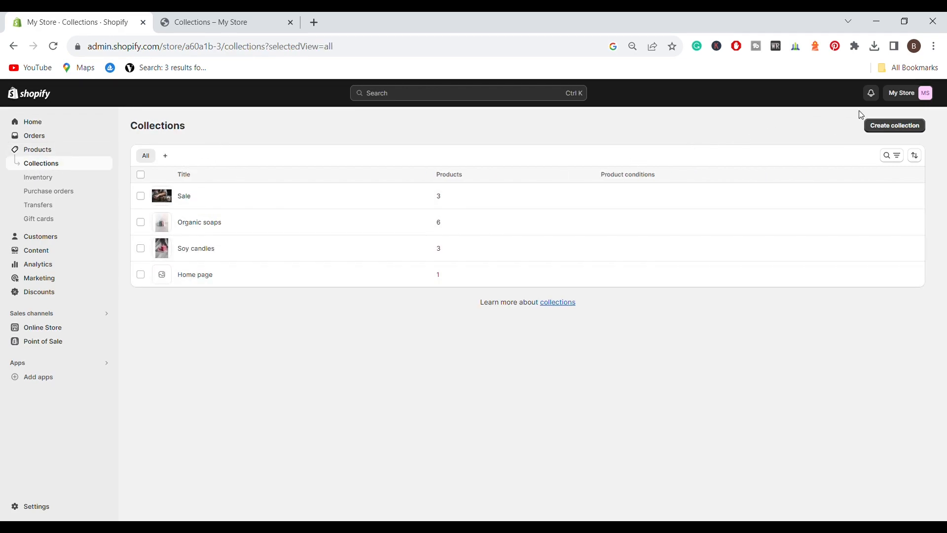
left_click(908, 126)
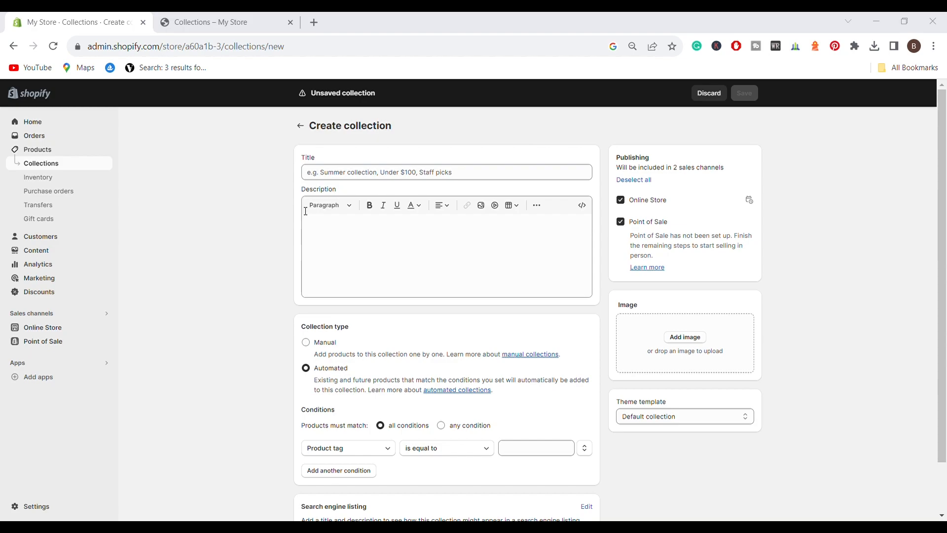
- Title the collection "Essential Oils" and describe it as organic, 100% natural essential oils, great for rituals of relaxation and aromatherapy
left_click(353, 176)
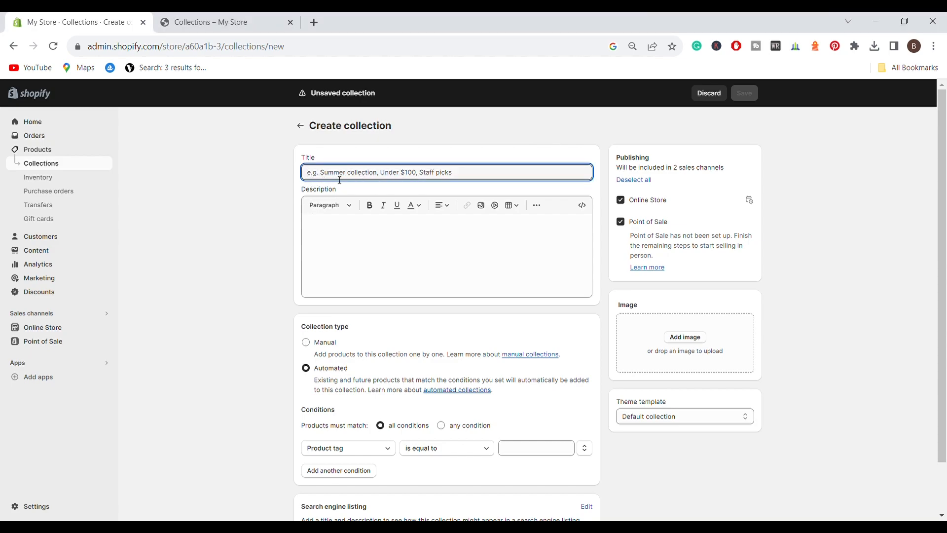
type("Essential Oils")
left_click(353, 228)
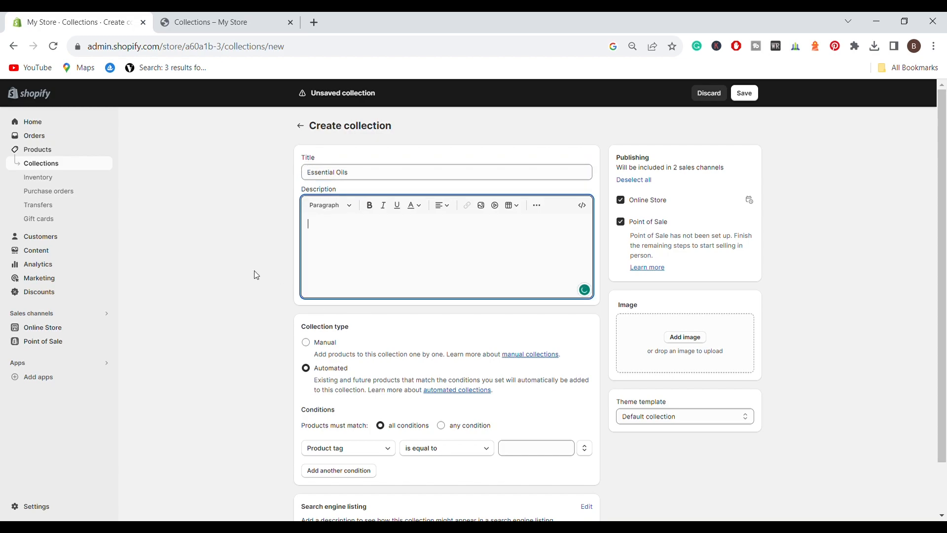
type("Discover our selection of organic essential oils. Made with 100% natural ingredients, our essential oil range is great for rituals of relaxation and aromatherapy.")
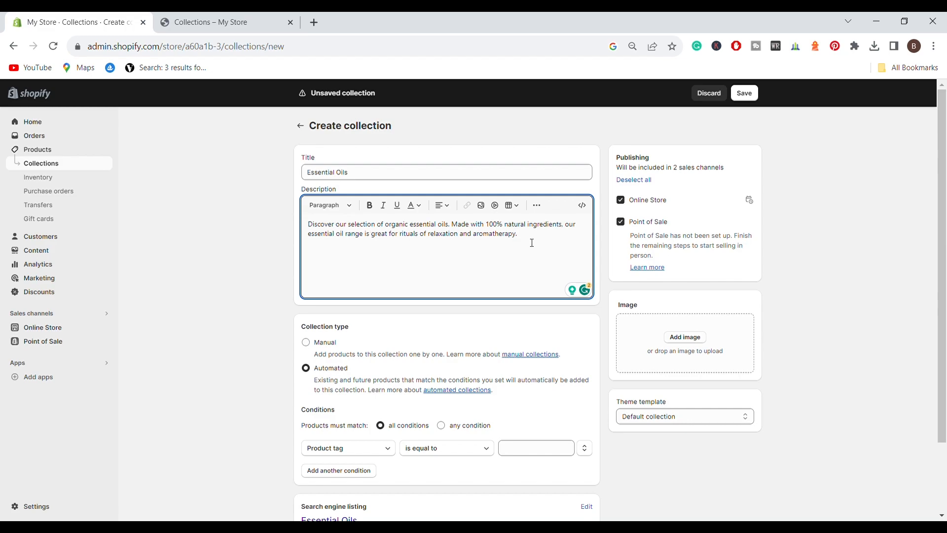
left_click_drag(534, 239, 310, 229)
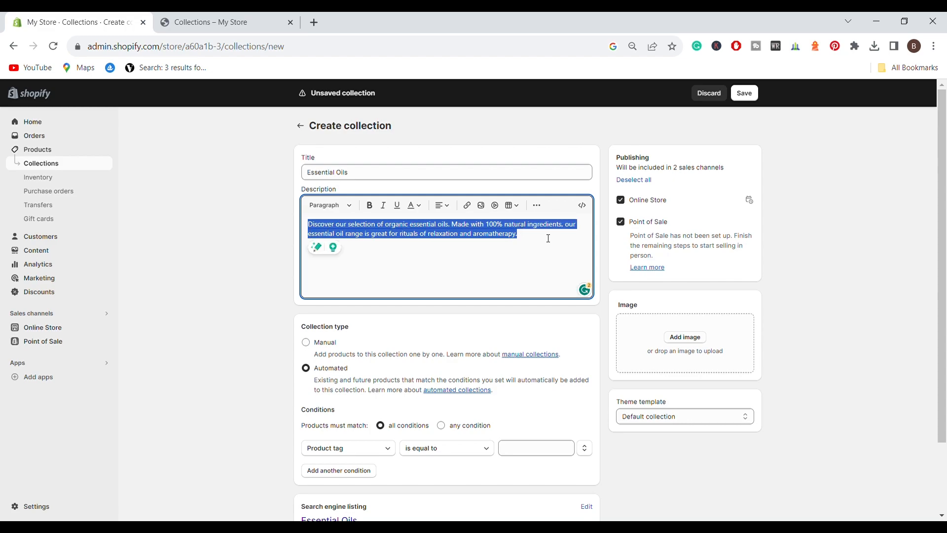
left_click(429, 236)
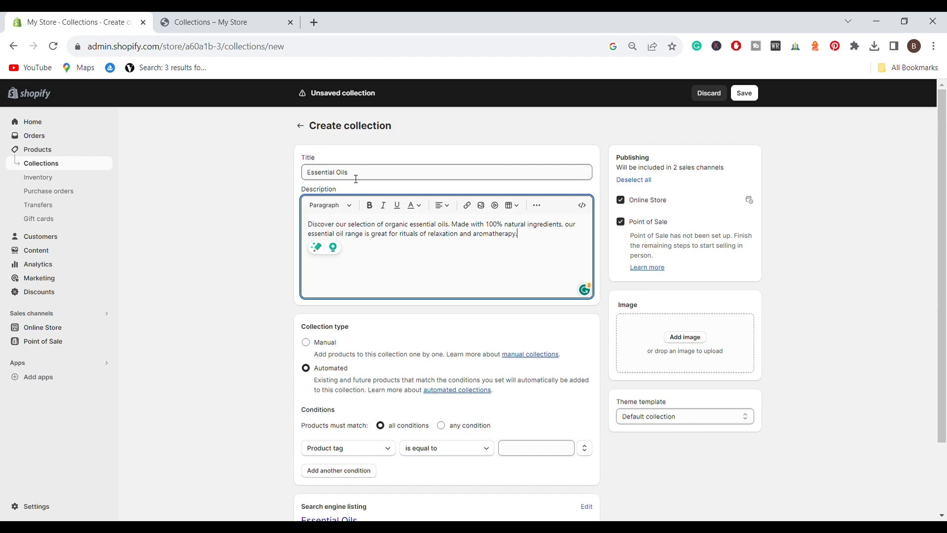
- Center-align the entire text of the collection description
left_click(398, 273)
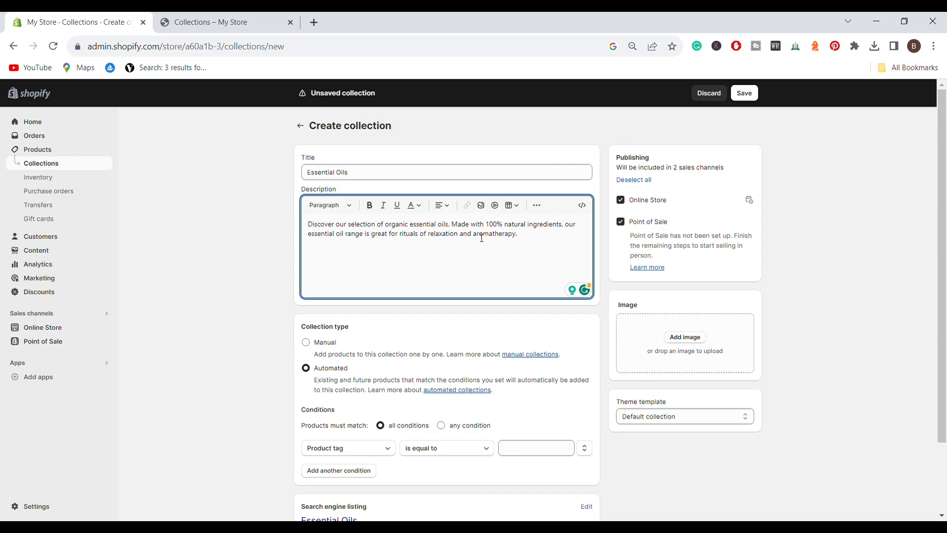
key("ctrl+a")
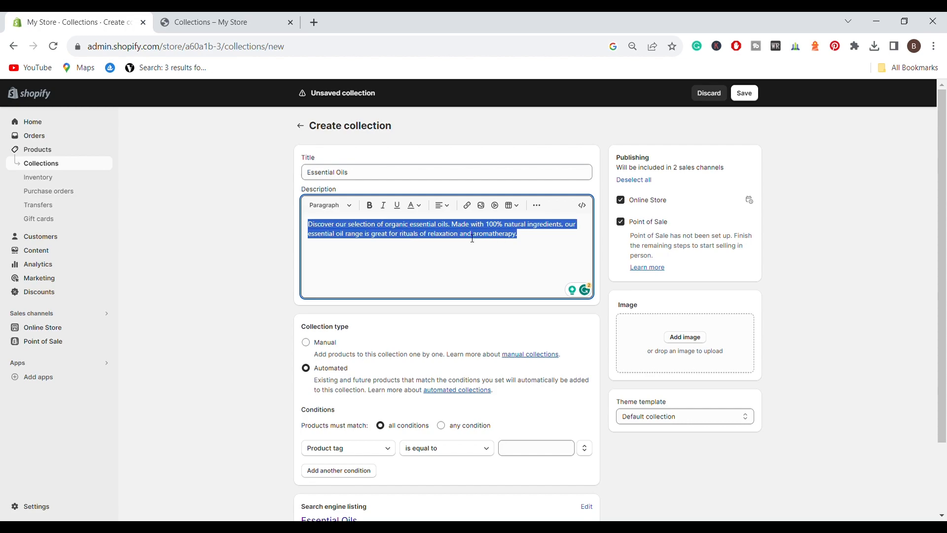
left_click(443, 205)
left_click(442, 236)
left_click(500, 262)
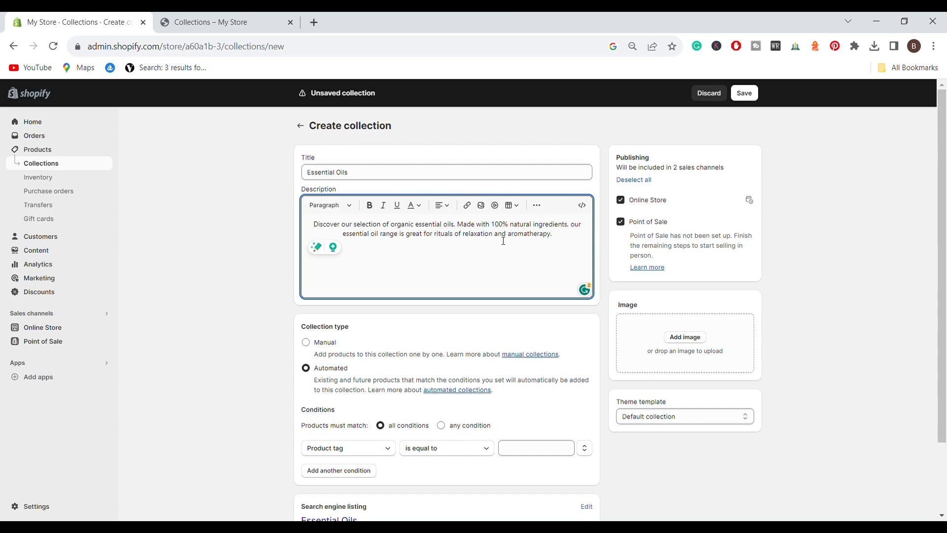
- Add the photo of an arm beside oil bottles and a candle as the collection's image
left_click(672, 135)
scroll(672, 135, "down", 2)
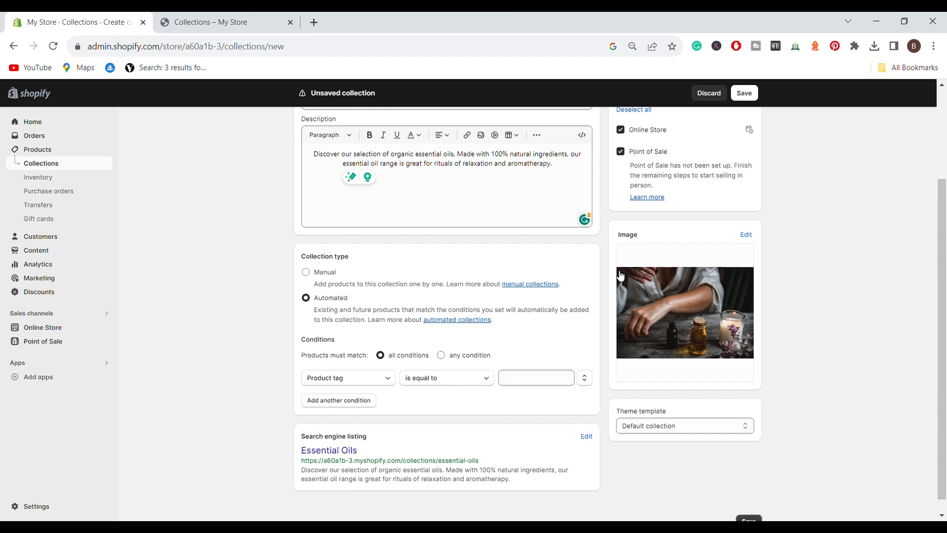
- Set the collection type to Manual and save the collection
scroll(328, 282, "down", 1)
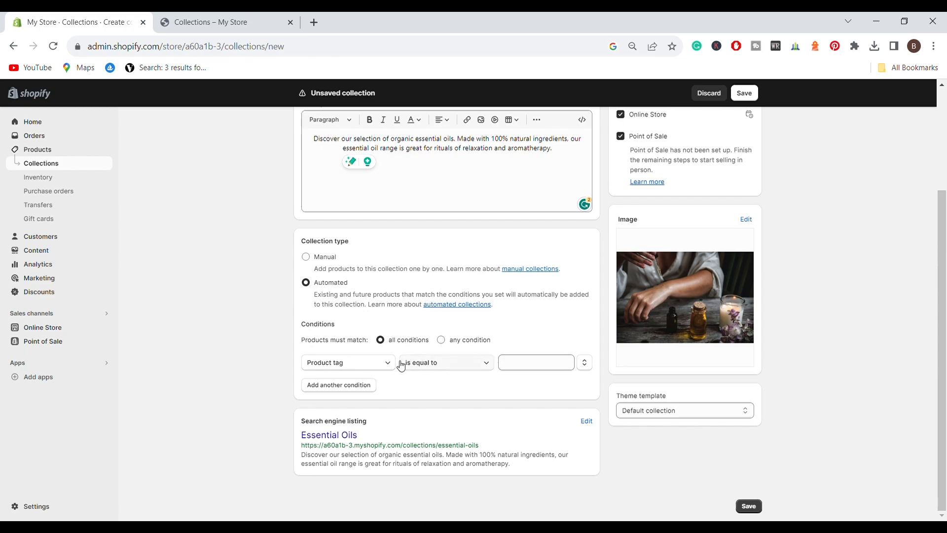
left_click(335, 364)
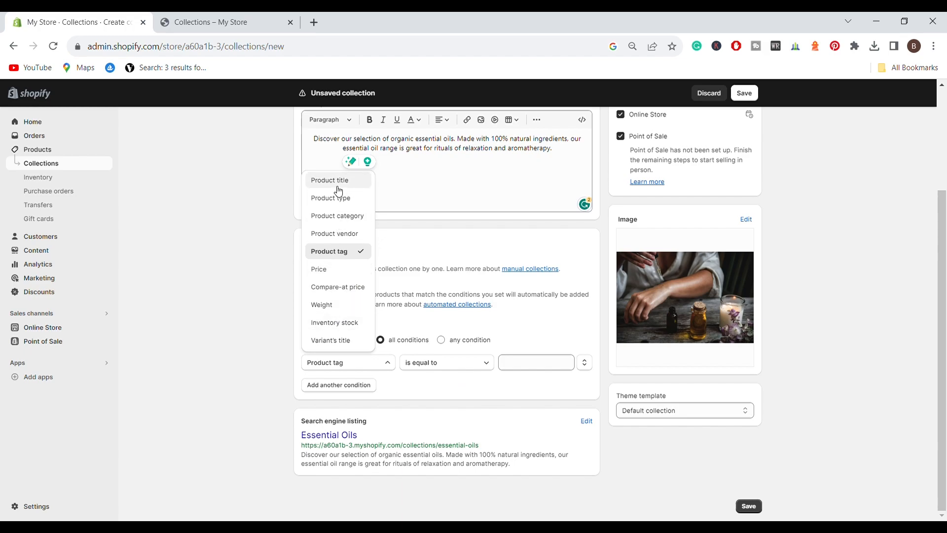
left_click(535, 390)
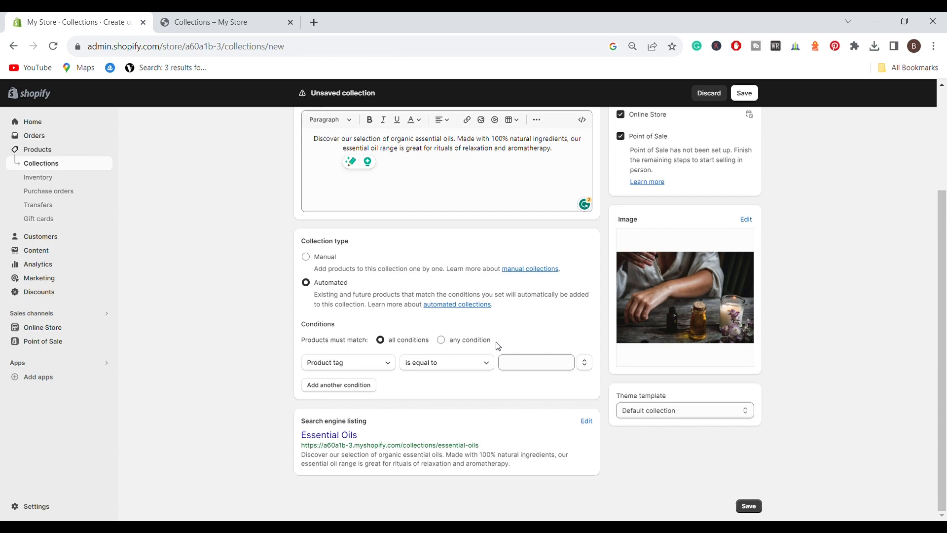
left_click(308, 258)
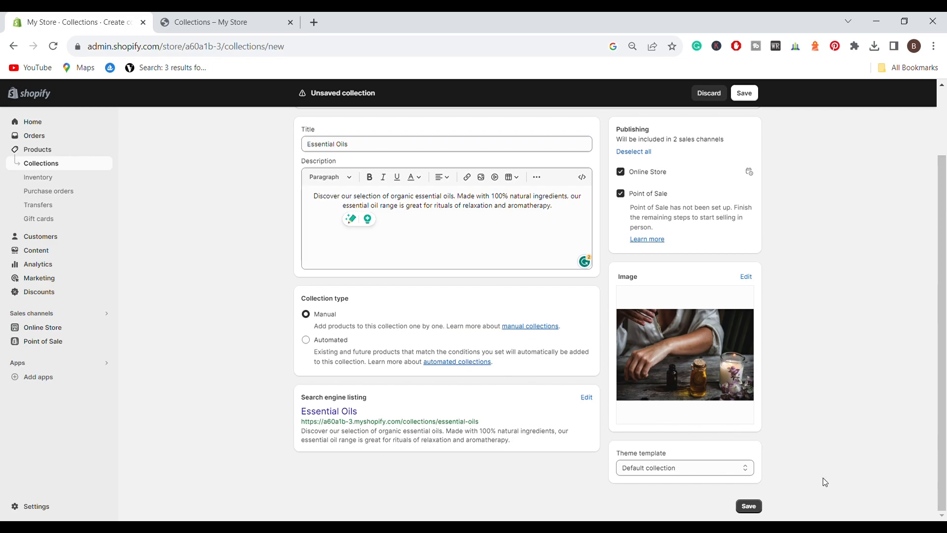
left_click(749, 506)
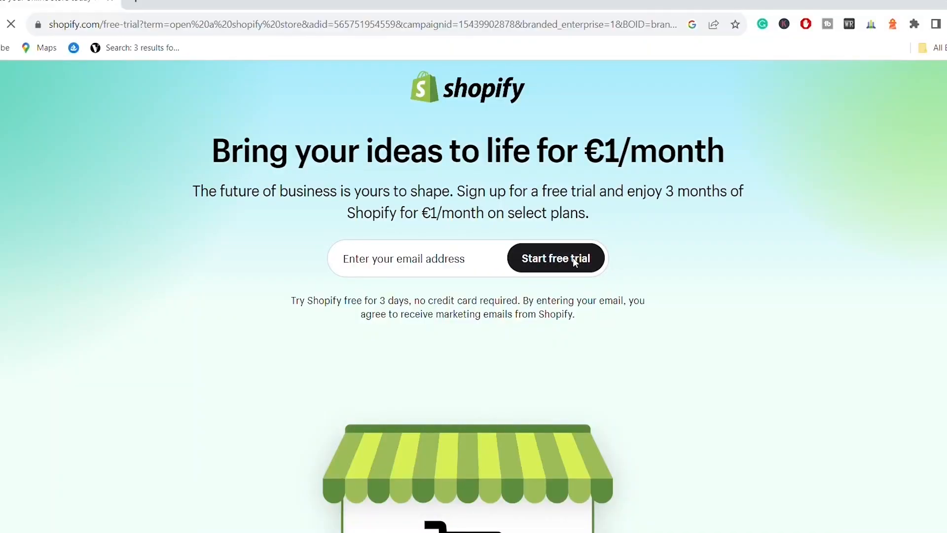
left_click(573, 258)
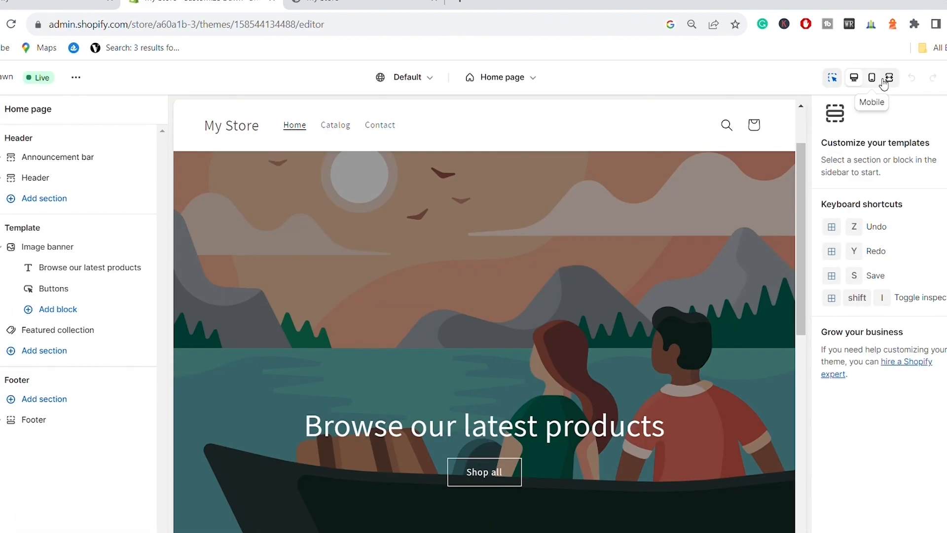
left_click(883, 80)
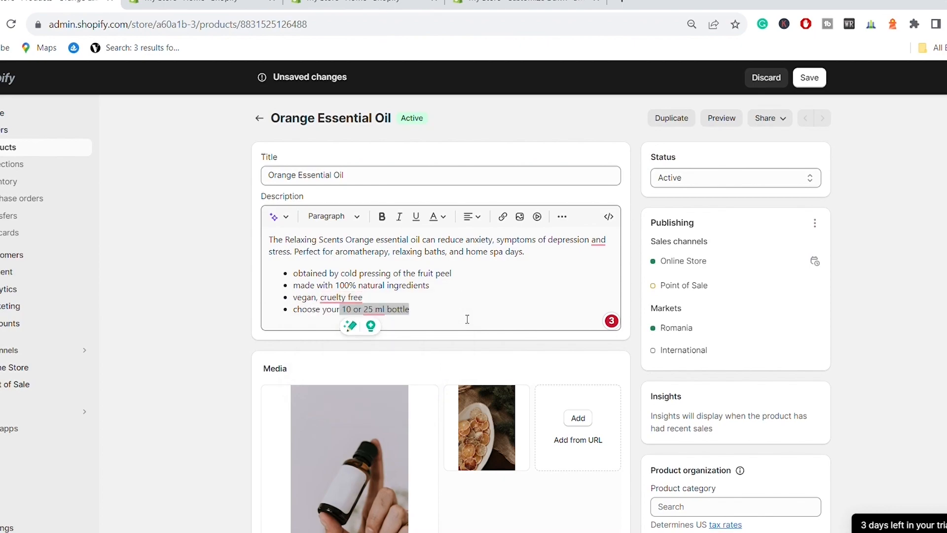
scroll(394, 337, "down", 2)
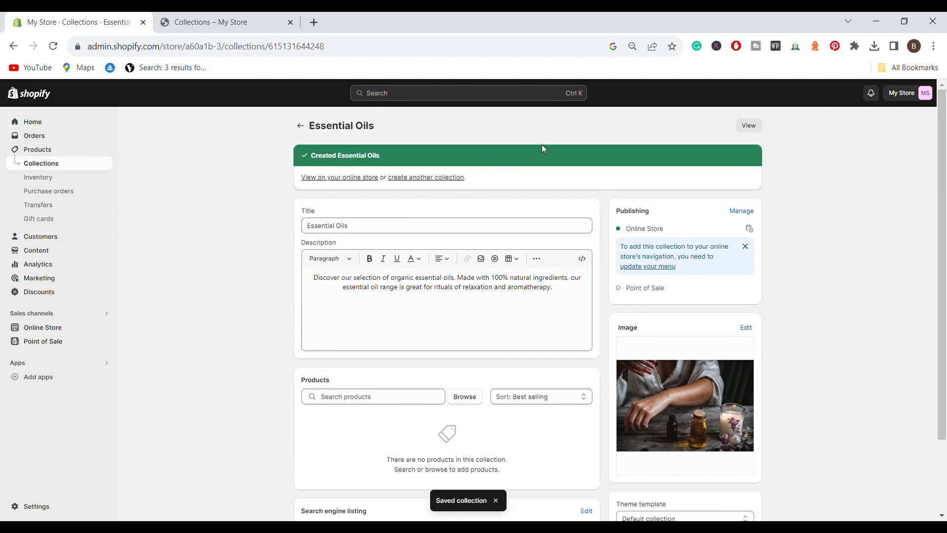
- View the Essential Oils collection page in the online store and return to the collection's admin page
left_click(750, 125)
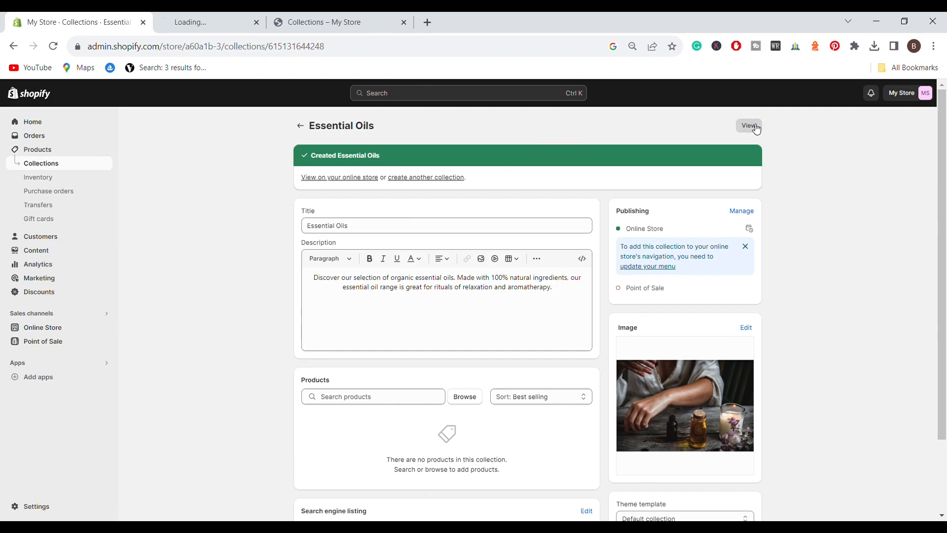
left_click(266, 23)
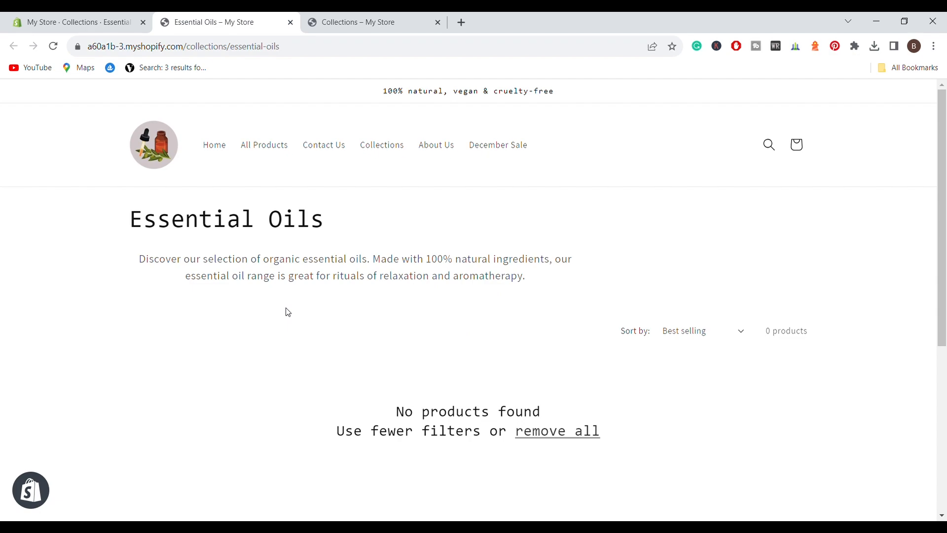
left_click(106, 24)
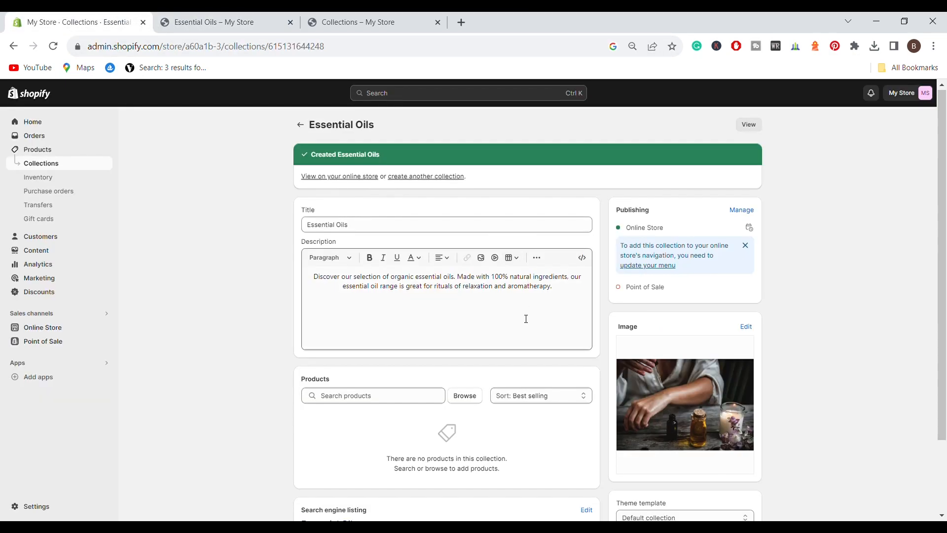
scroll(526, 319, "down", 2)
left_click(202, 22)
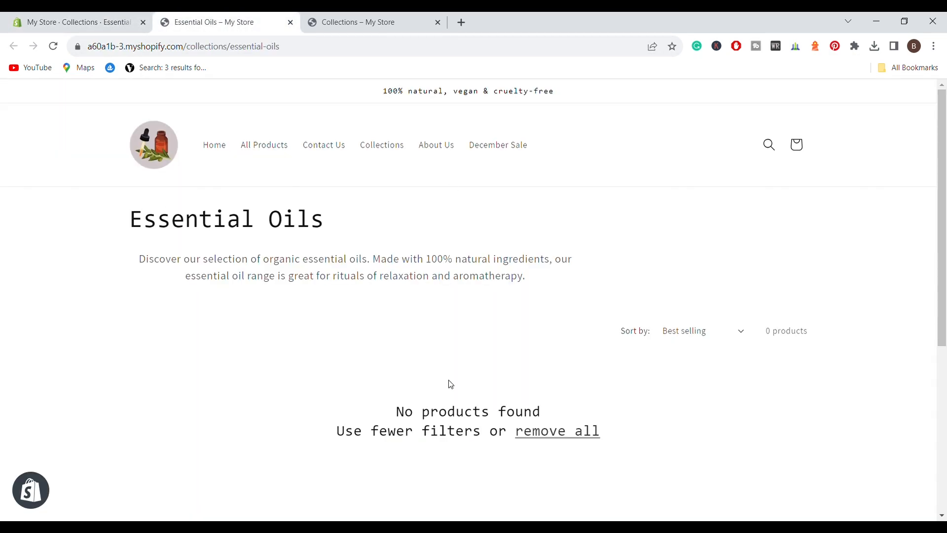
left_click(69, 19)
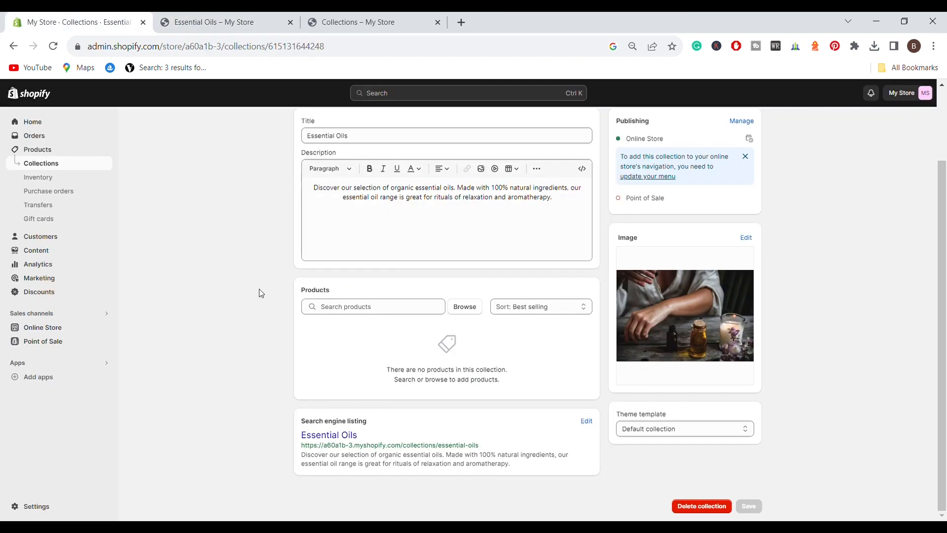
- Search the products for "essen" and add Orange Essential Oil and Rosemary and Tea Tree Essential Oil to the collection
left_click(398, 311)
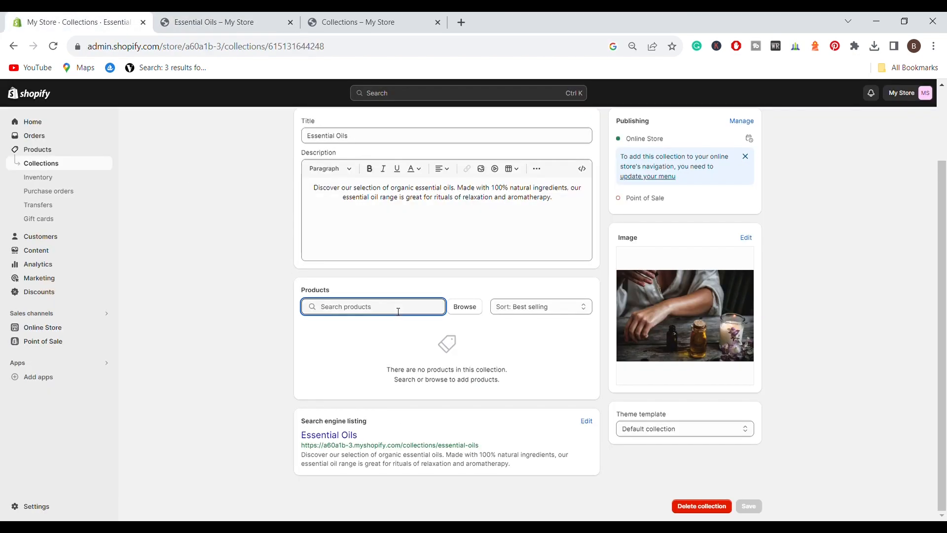
left_click(464, 310)
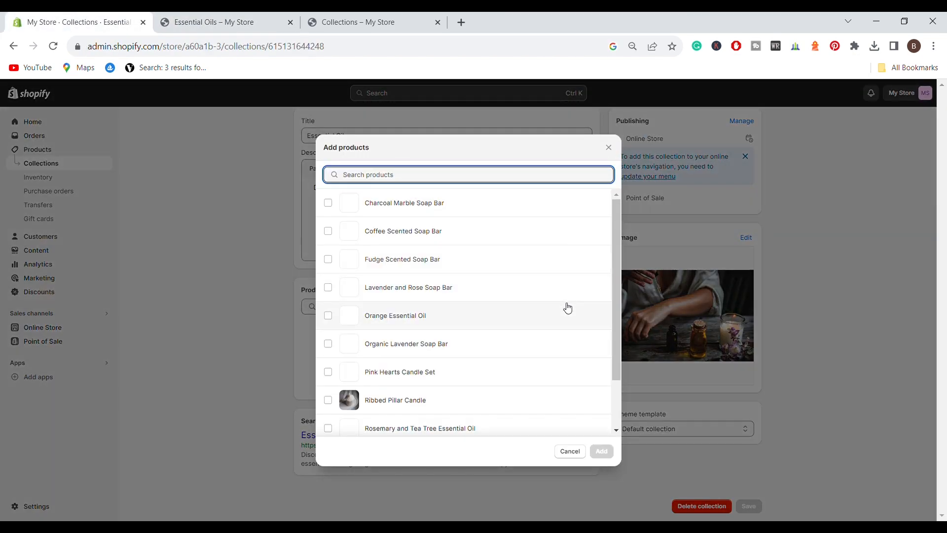
type("ess")
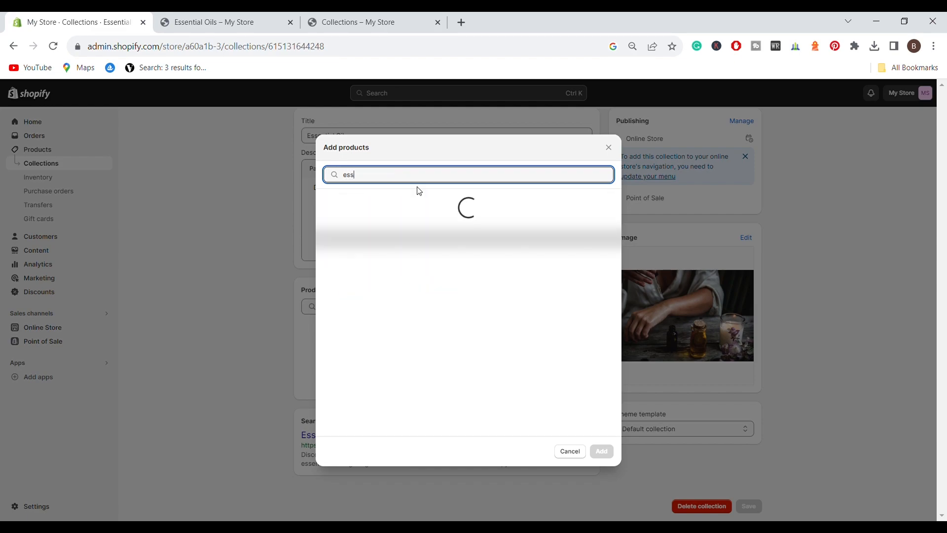
type("en")
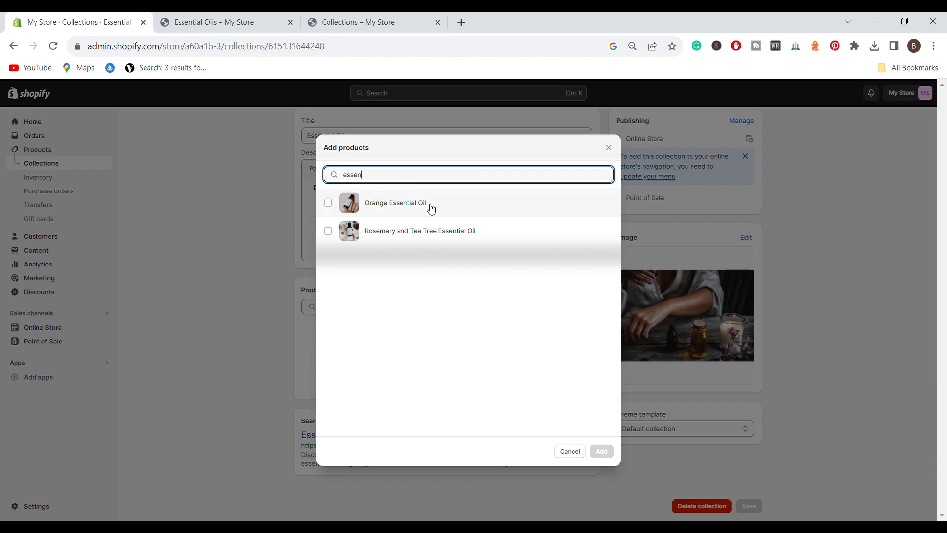
left_click(328, 203)
left_click(328, 231)
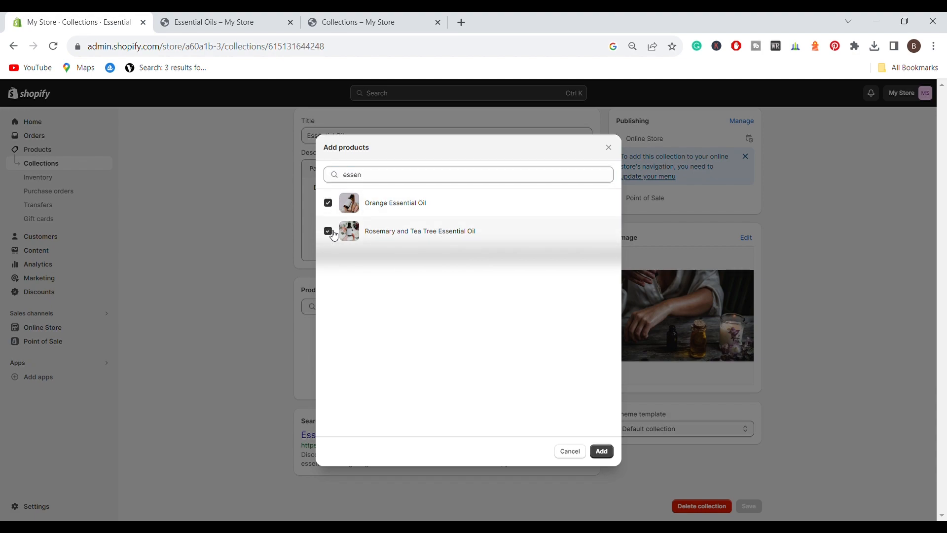
left_click(611, 453)
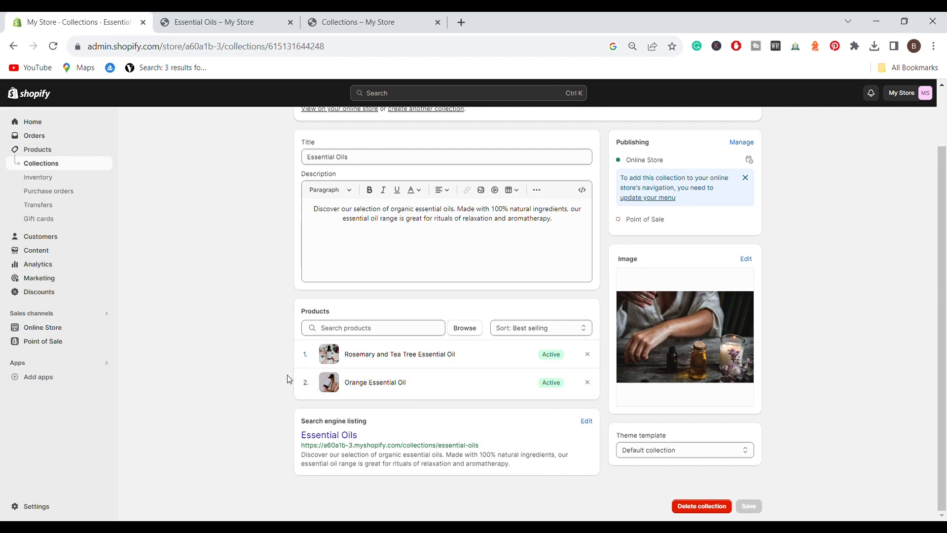
- Set the collection's products to sort Manually and move Orange Essential Oil above Rosemary and Tea Tree Essential Oil
left_click(550, 333)
left_click(561, 310)
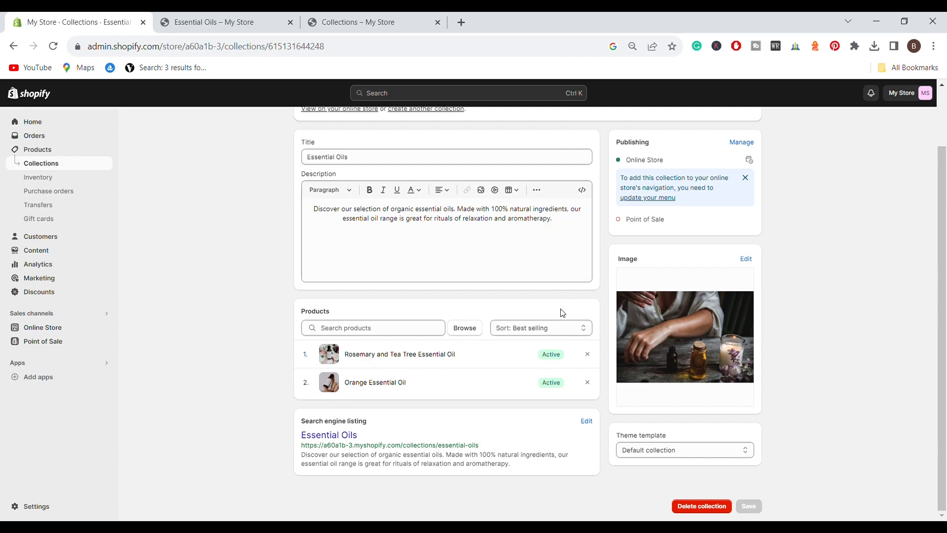
left_click(561, 334)
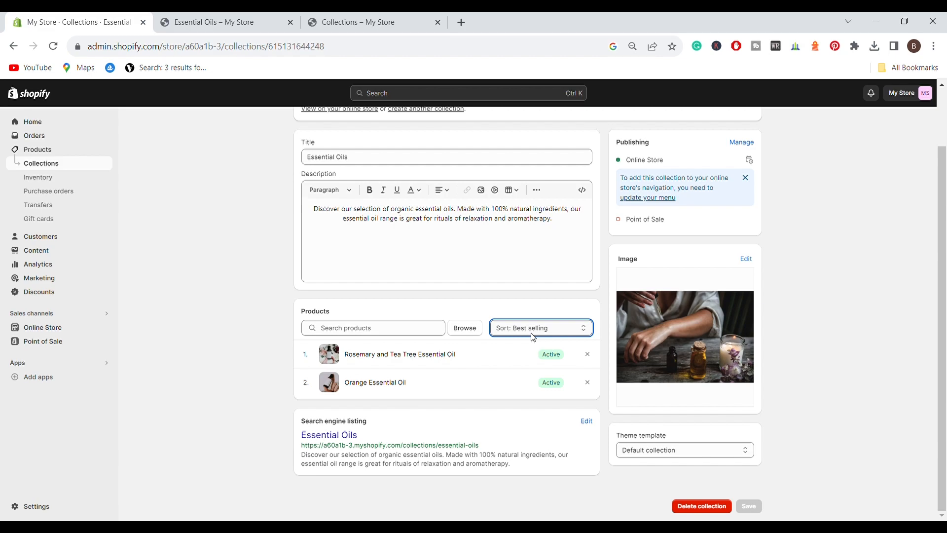
left_click(527, 404)
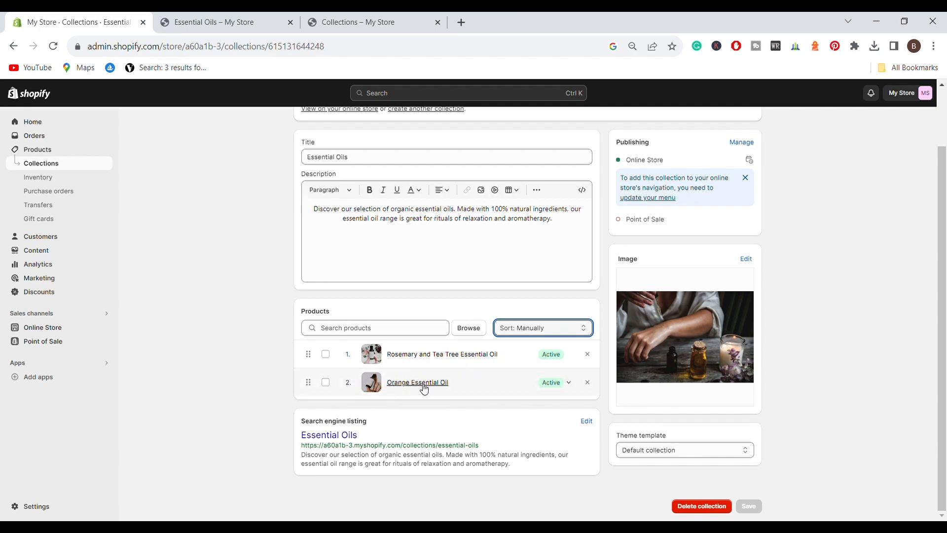
left_click_drag(309, 383, 311, 356)
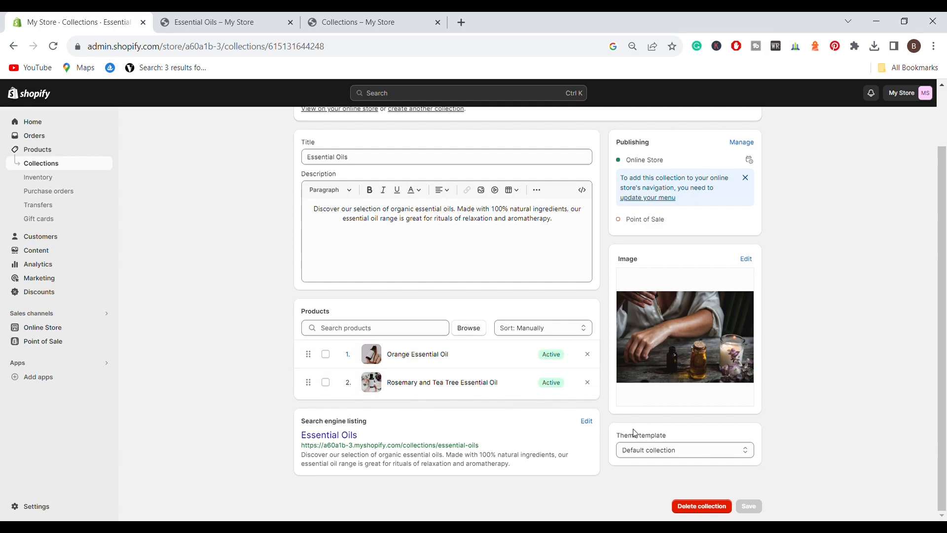
- Sort the collection's products by Newest
left_click(566, 328)
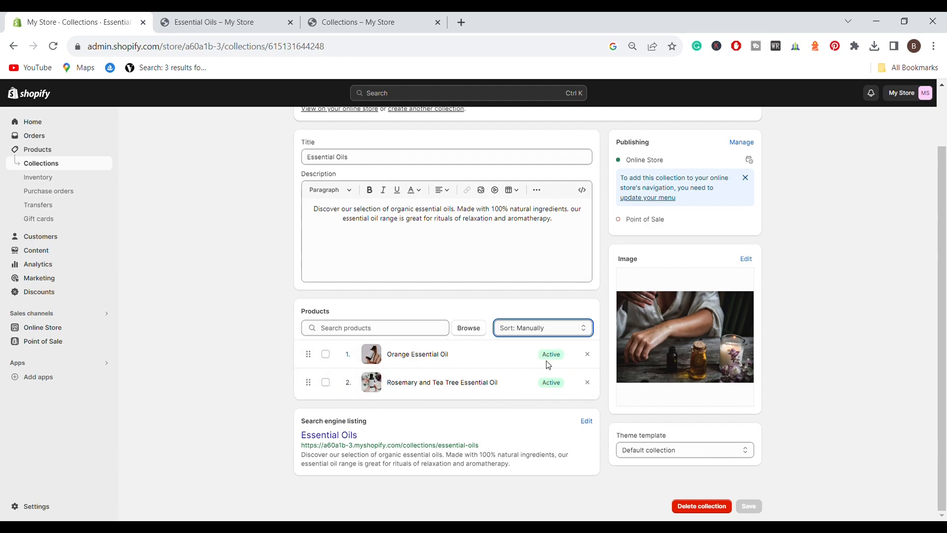
left_click(534, 388)
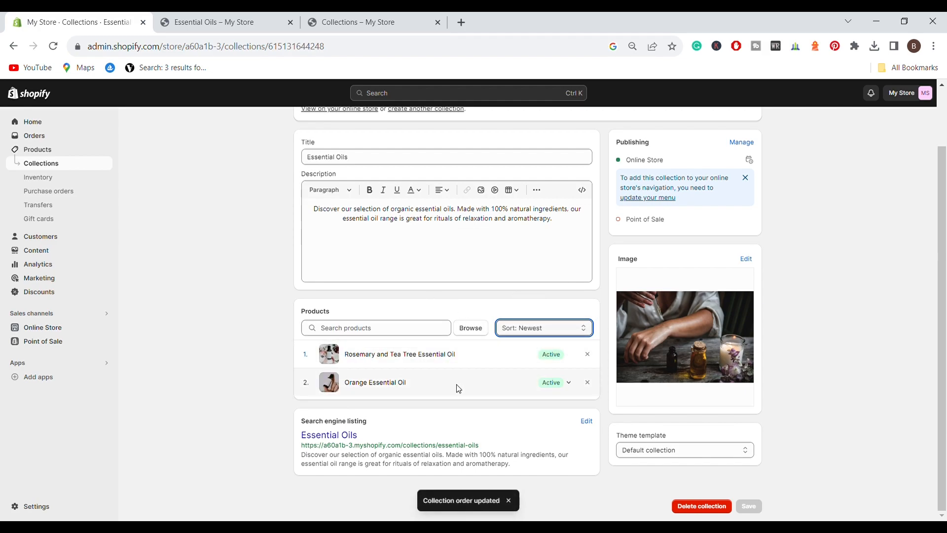
- Edit the search engine listing and set its page title to "Organic Essential Oils | Aromatherapy & Relaxation"
left_click(586, 421)
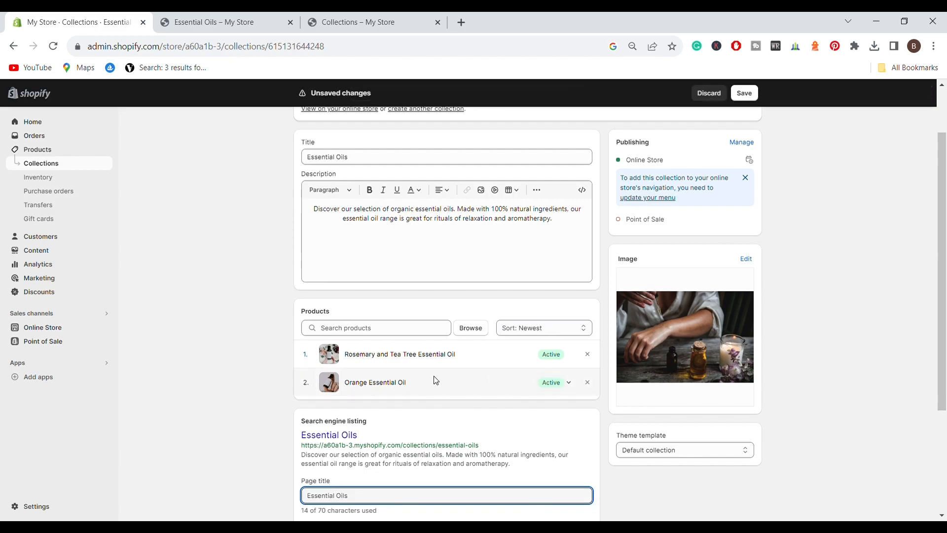
scroll(436, 380, "down", 3)
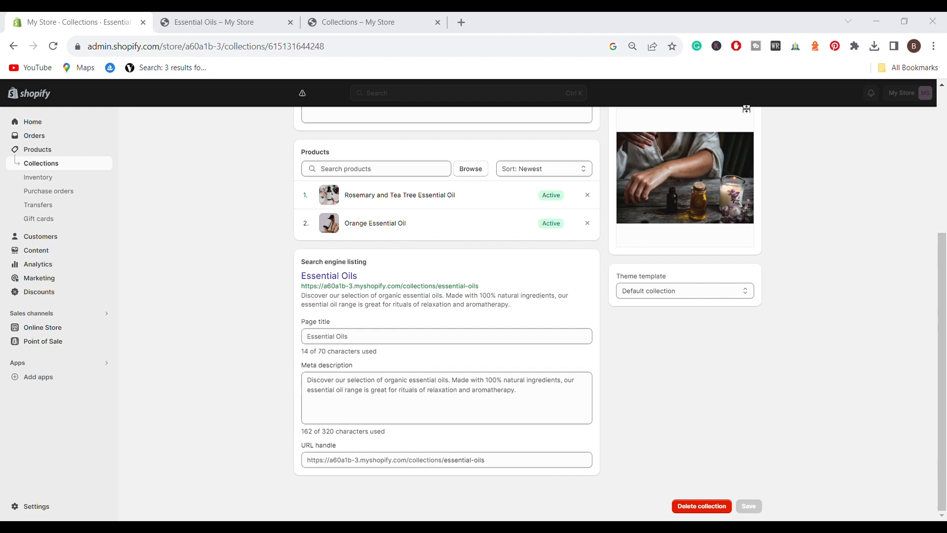
left_click(872, 15)
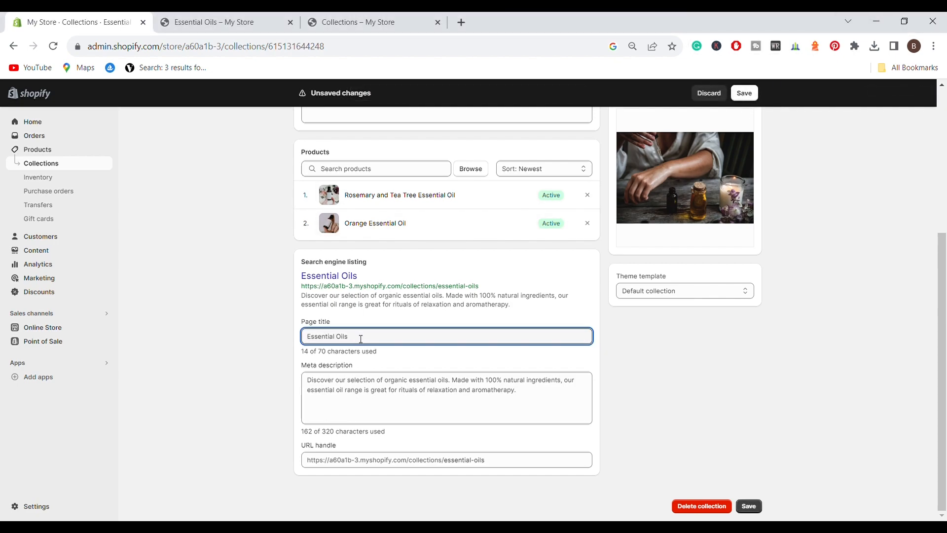
key("ctrl+shift+Left")
key("ctrl+shift+Left")
type("Organic Essential Oils | Aromatherapy & Relaxation")
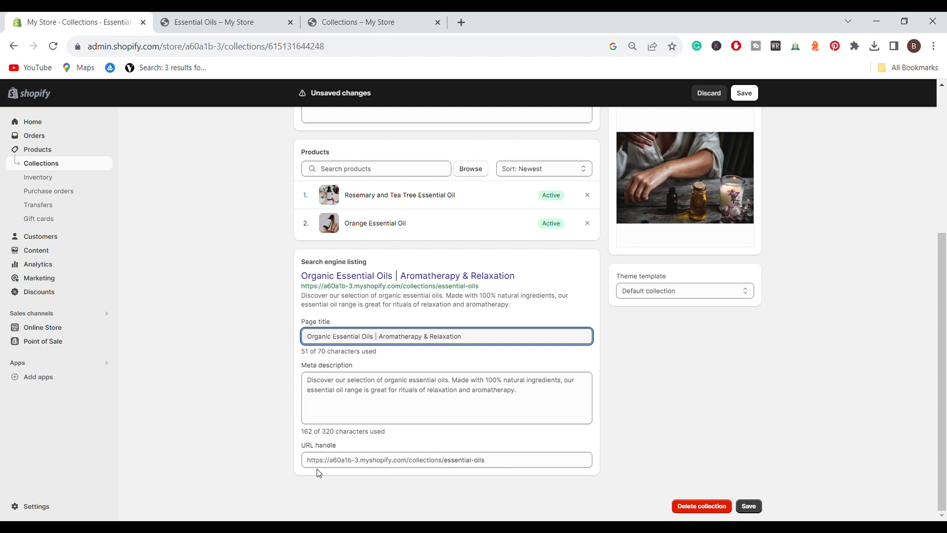
- Review the collection title and the search listing's URL handle, and save the collection
scroll(315, 409, "up", 5)
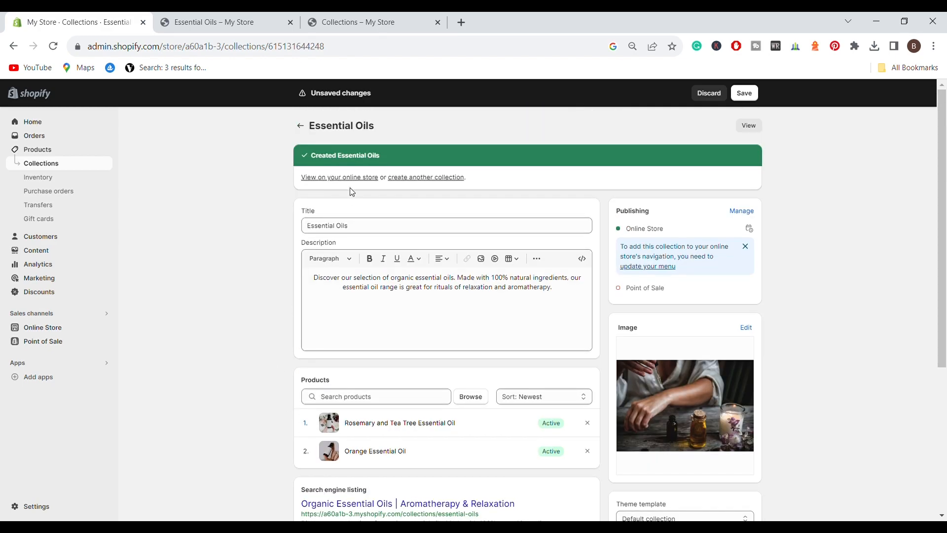
triple_click(360, 226)
left_click(216, 269)
scroll(215, 269, "down", 5)
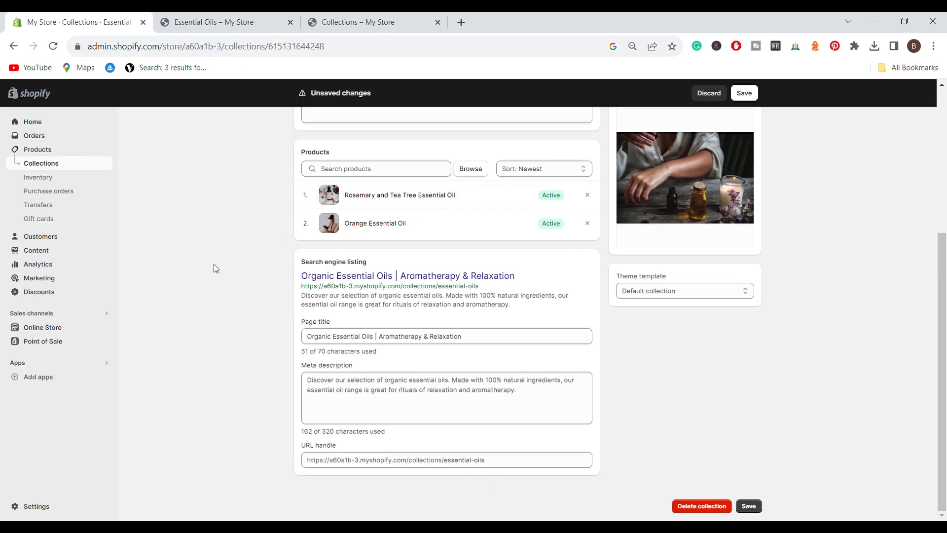
left_click_drag(494, 463, 449, 462)
left_click(518, 463)
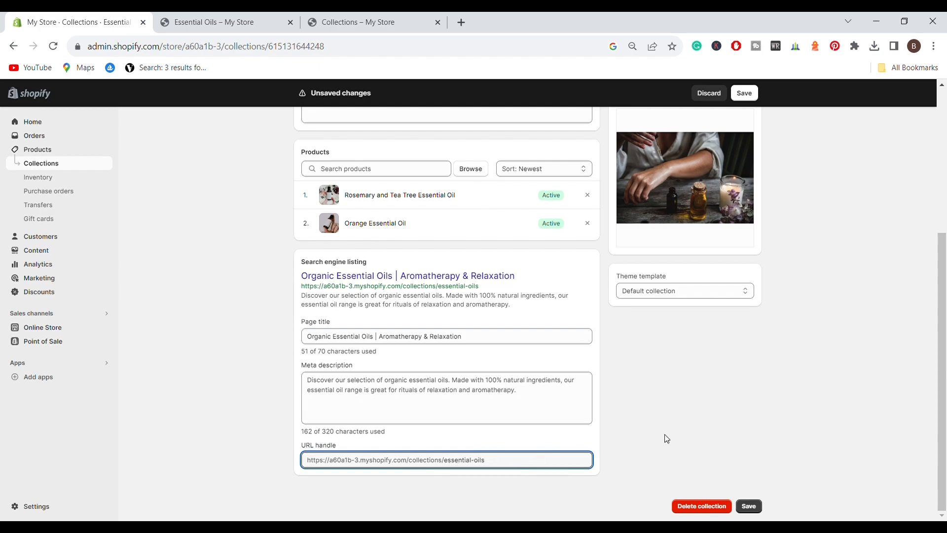
left_click(749, 505)
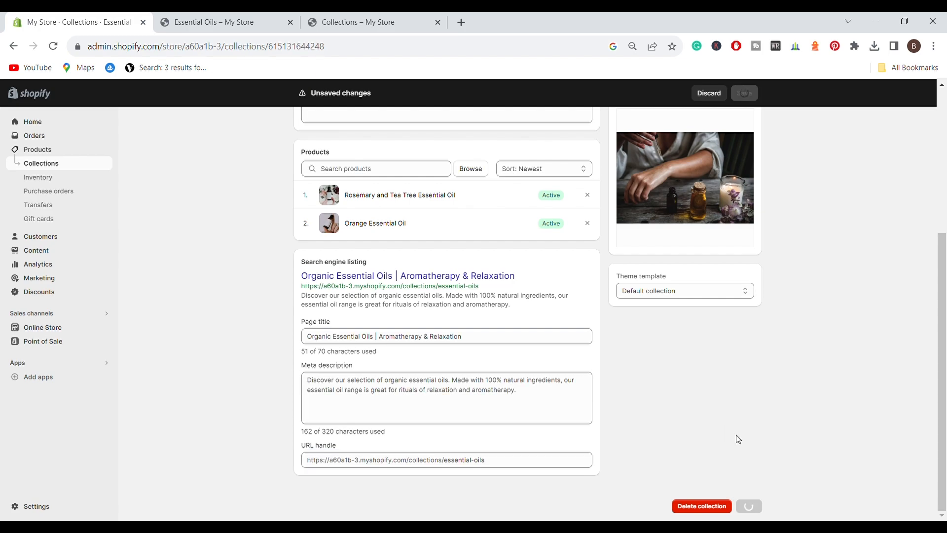
- Try the suffixes "-44" and "-aroma" on the collection's URL handle and remove them again
left_click(510, 465)
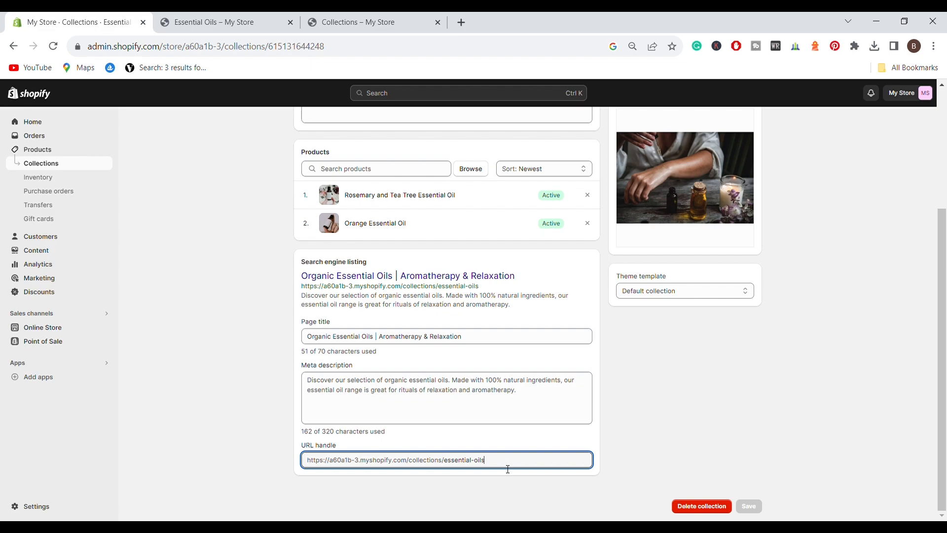
type("-44")
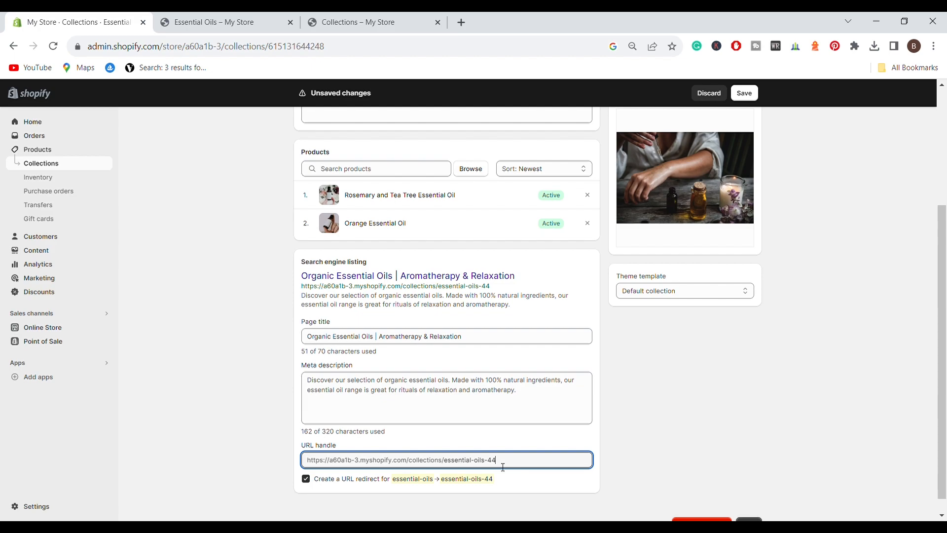
key("BackSpace")
key("BackSpace")
type("aroma")
key("BackSpace")
key("BackSpace")
key("BackSpace")
key("BackSpace")
key("BackSpace")
key("BackSpace")
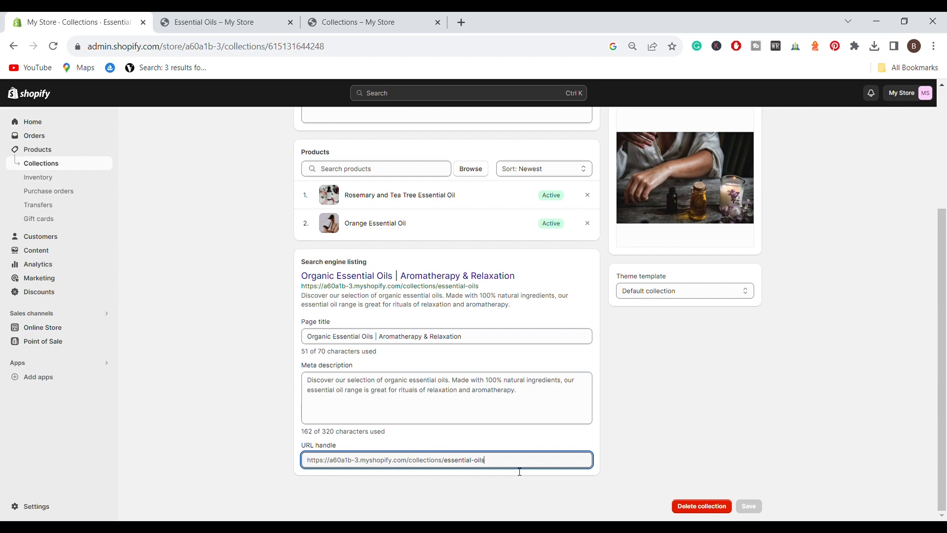
left_click(660, 415)
- View the collection's page in the online store, check its description and products, and return to the admin page
scroll(660, 413, "up", 4)
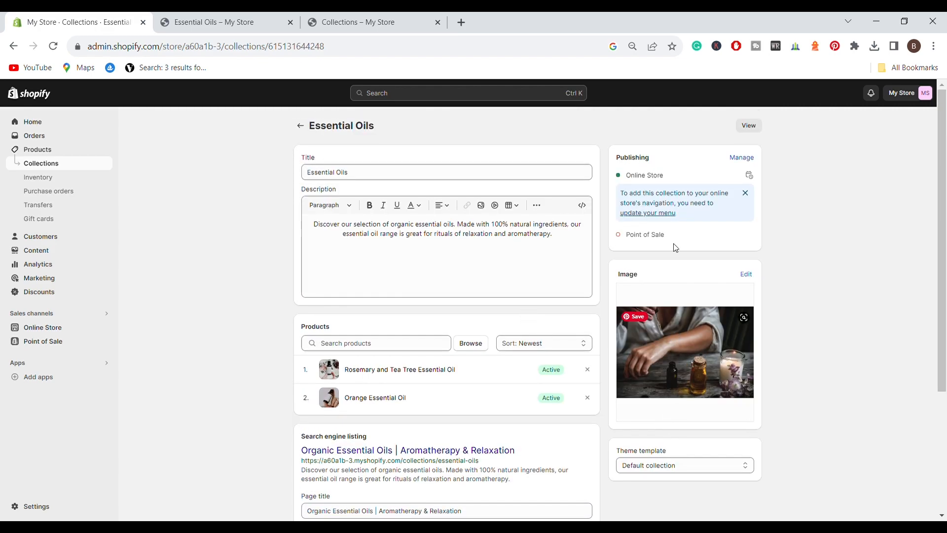
left_click(749, 125)
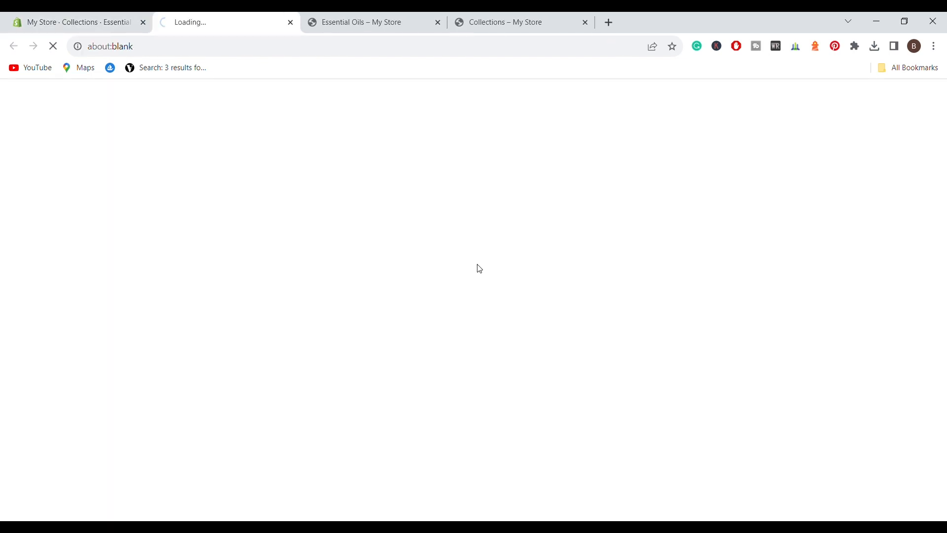
scroll(368, 359, "down", 4)
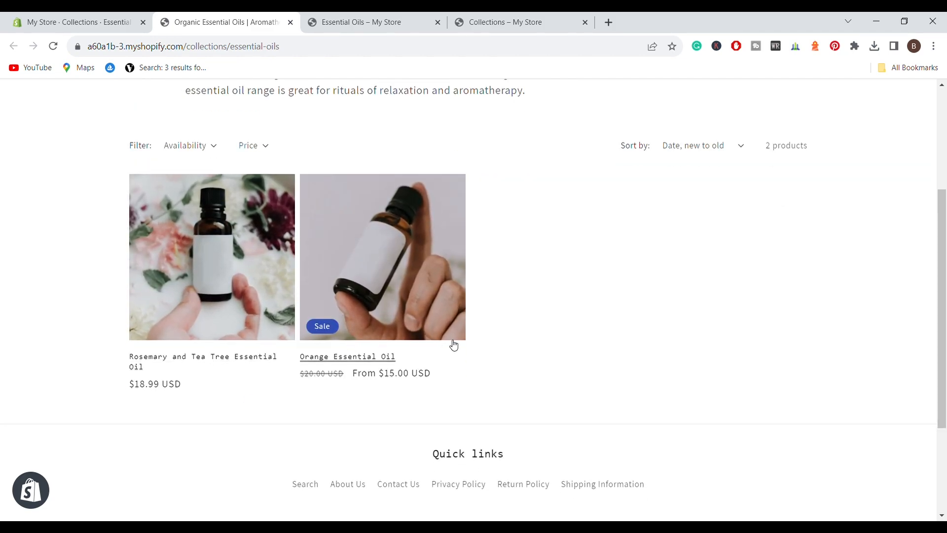
scroll(425, 289, "up", 3)
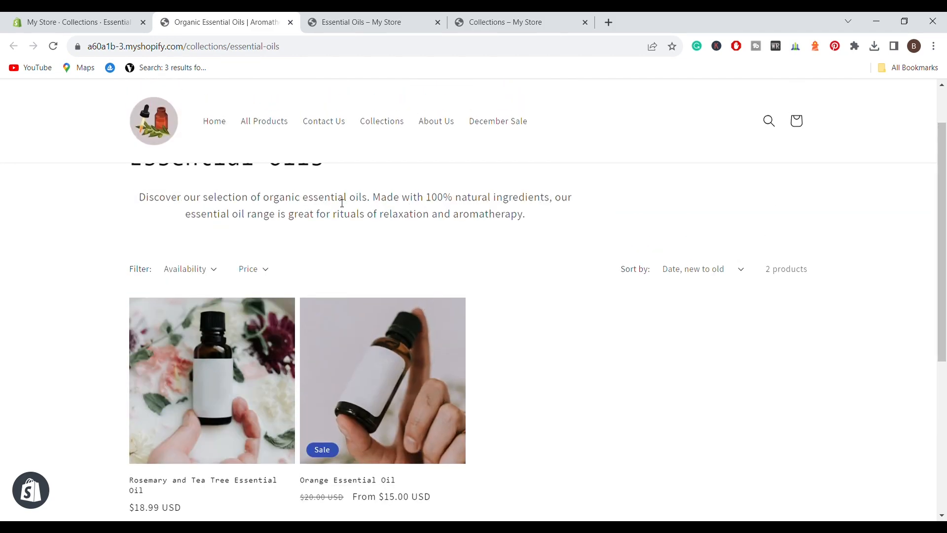
left_click_drag(536, 218, 141, 200)
key("ctrl+Tab")
key("ctrl+Tab")
key("ctrl+Tab")
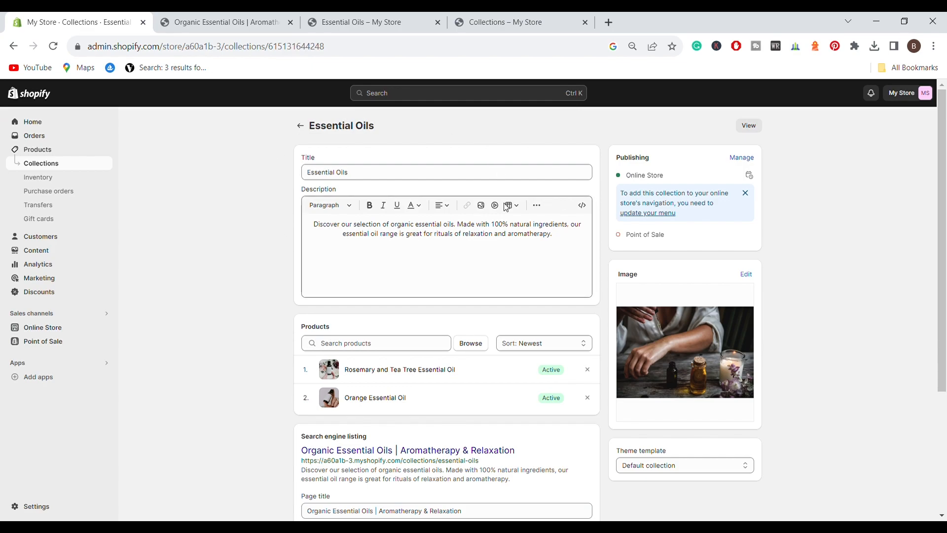
- Open the Collections page in the online store and look over all the collections on it
left_click(210, 21)
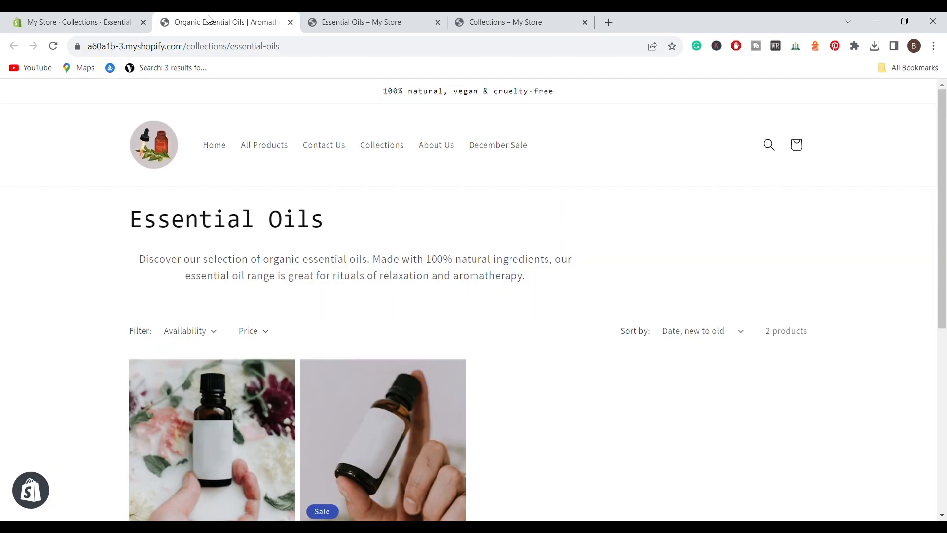
left_click(402, 158)
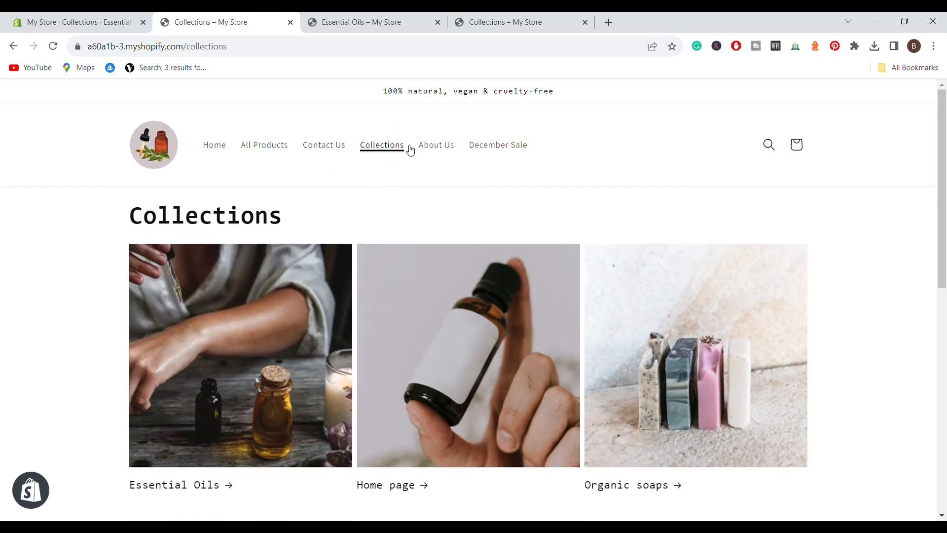
scroll(536, 221, "down", 1)
scroll(537, 221, "down", 9)
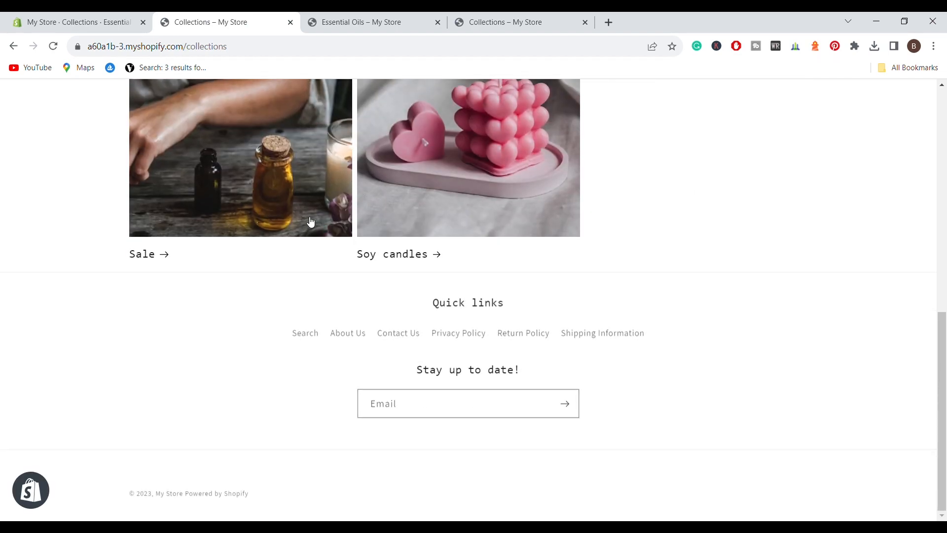
scroll(555, 254, "up", 5)
scroll(621, 251, "up", 1)
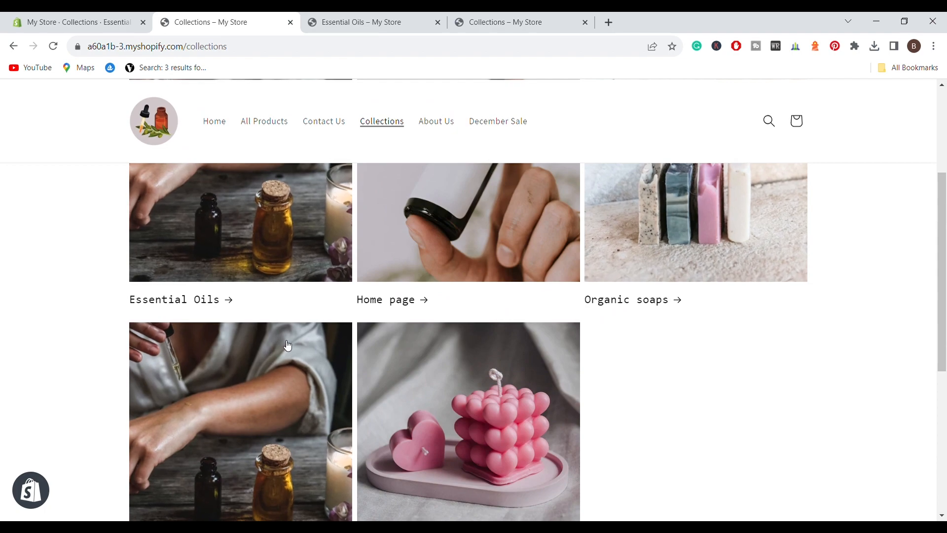
scroll(237, 217, "down", 4)
scroll(240, 227, "up", 2)
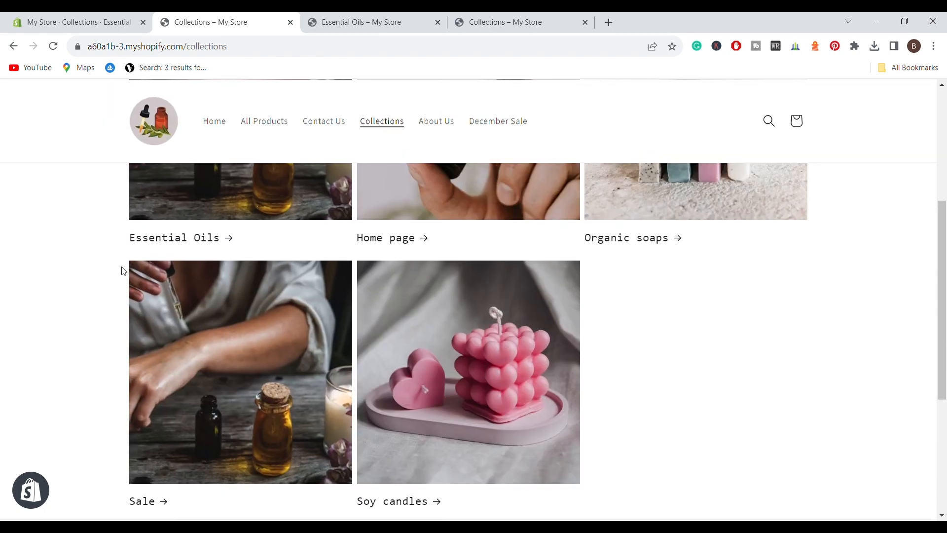
- Return to the admin, go to the online store's navigation settings and open the Main menu
left_click(75, 20)
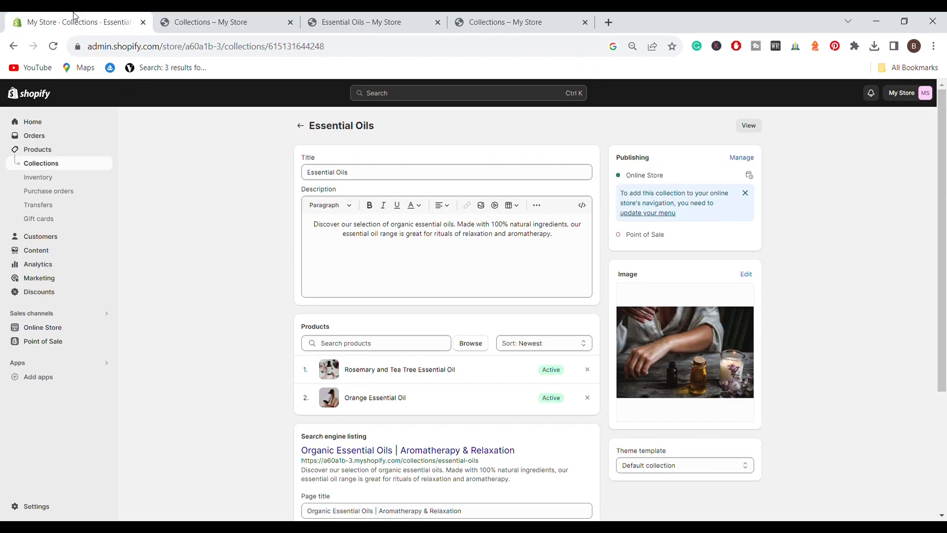
left_click(79, 329)
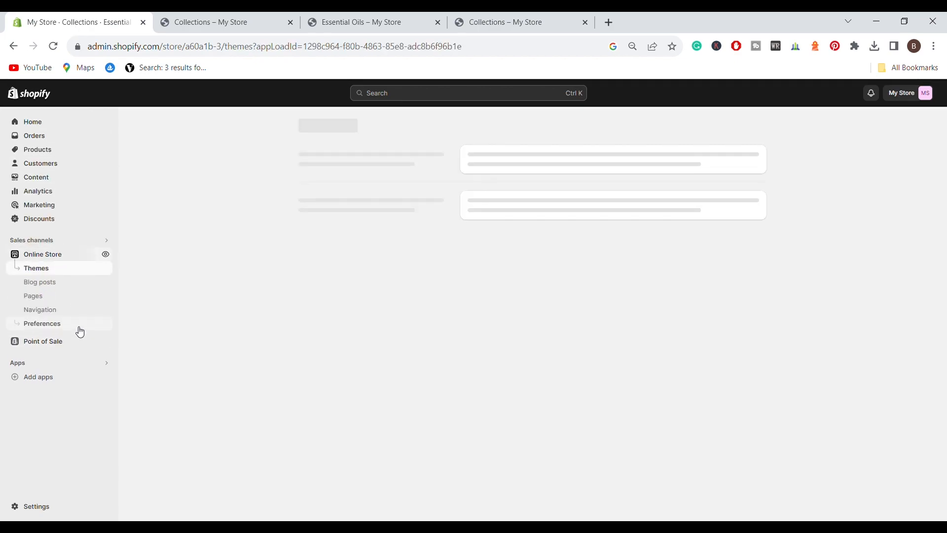
left_click(47, 312)
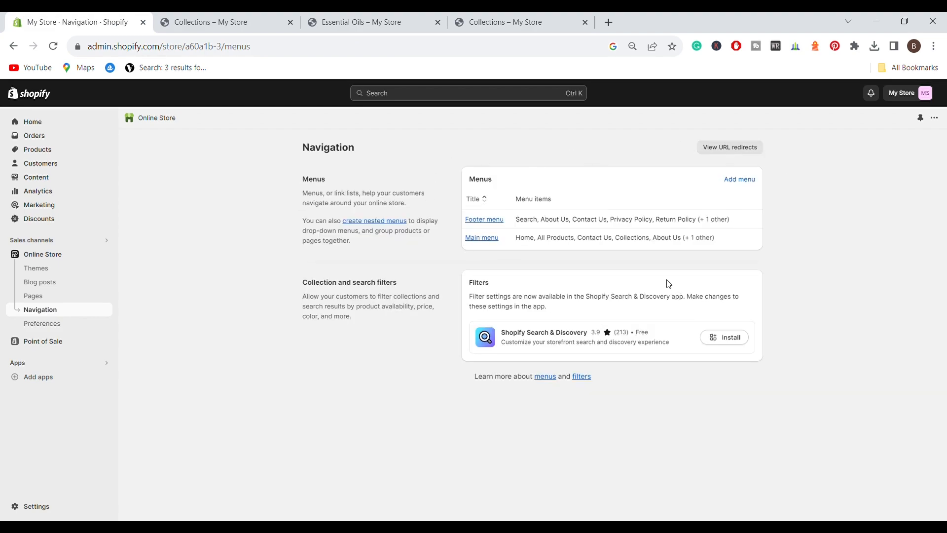
triple_click(601, 220)
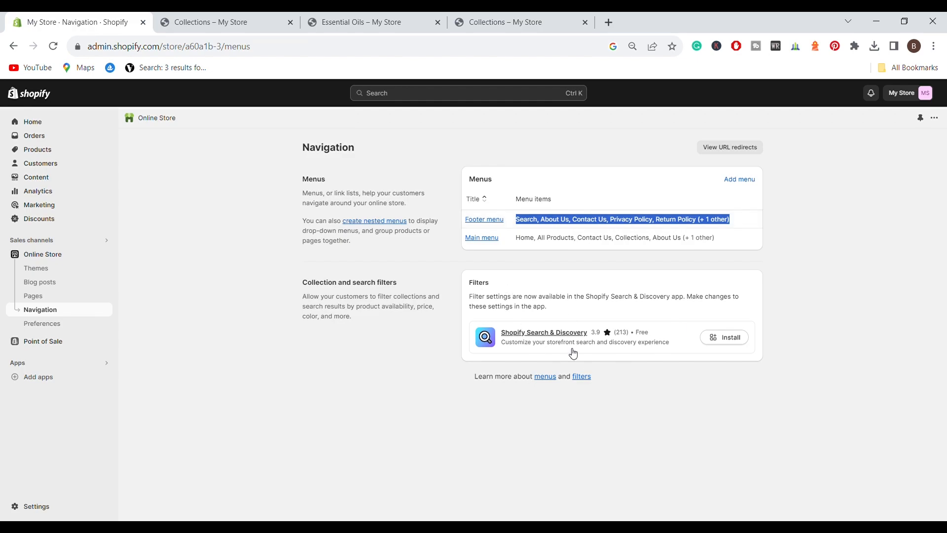
triple_click(567, 239)
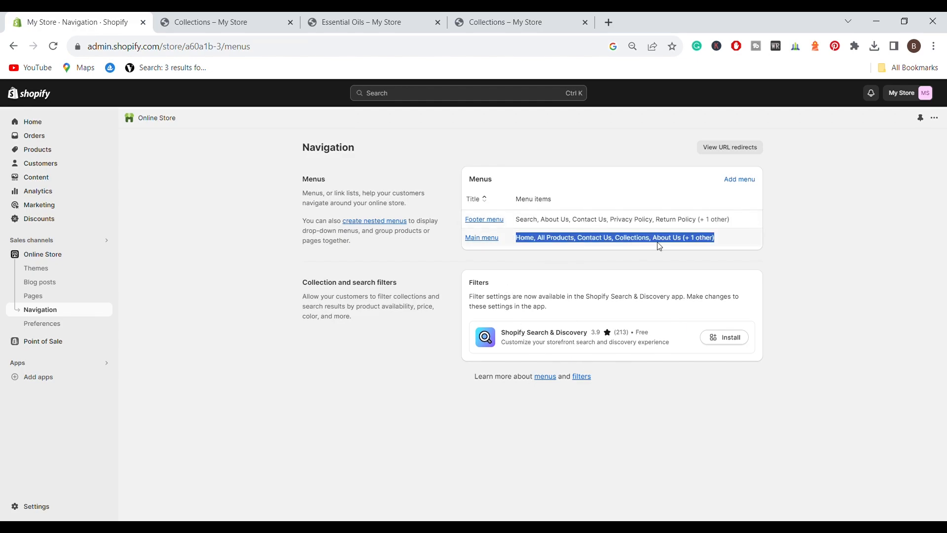
left_click(492, 239)
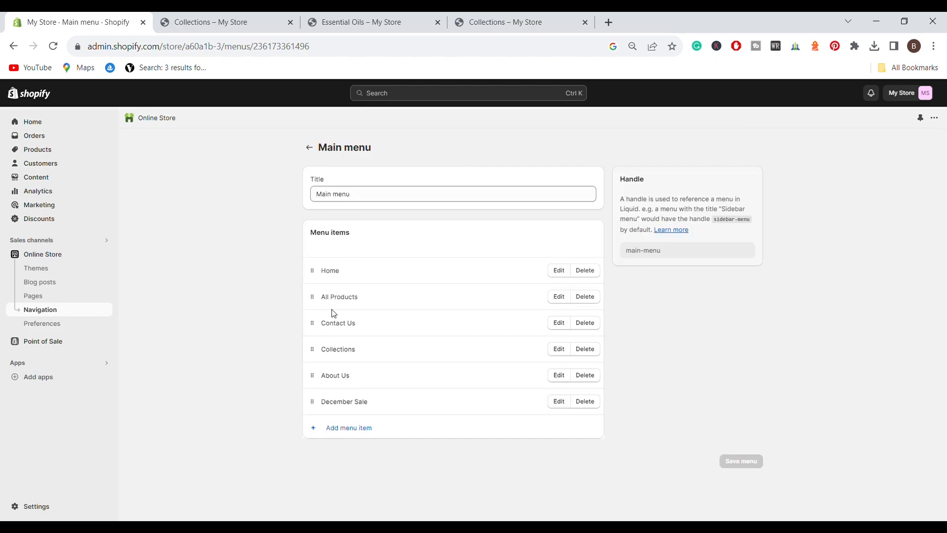
- Inspect the name and link of the Collections menu item, and close it without changes
left_click(558, 350)
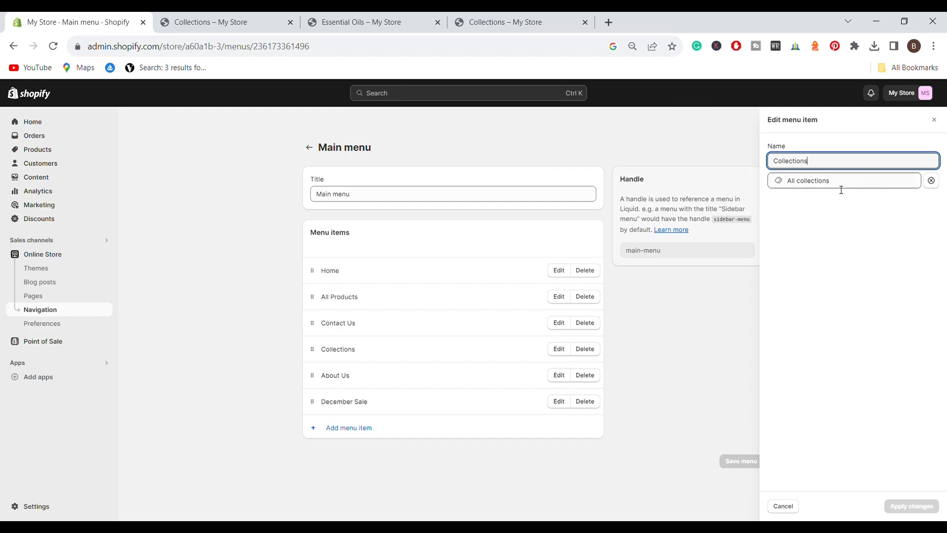
left_click_drag(853, 187, 761, 187)
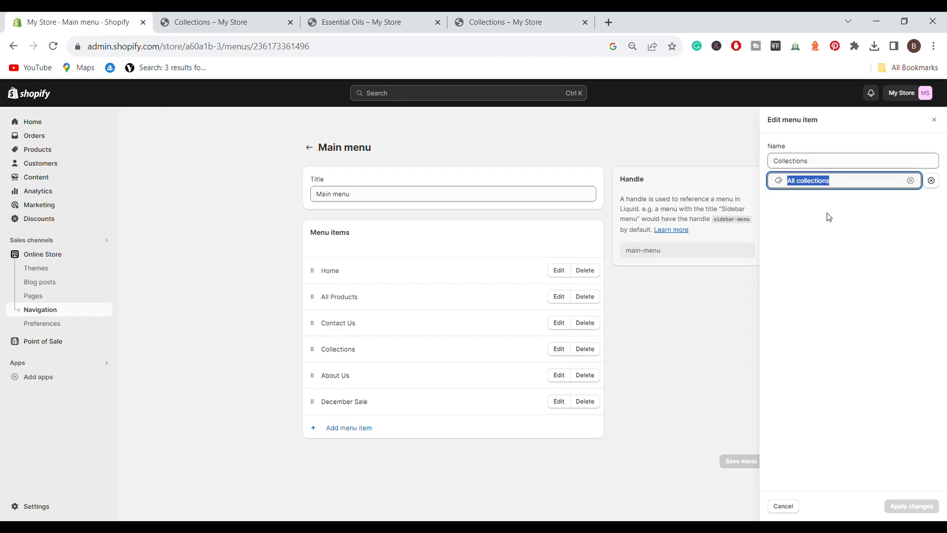
left_click(829, 216)
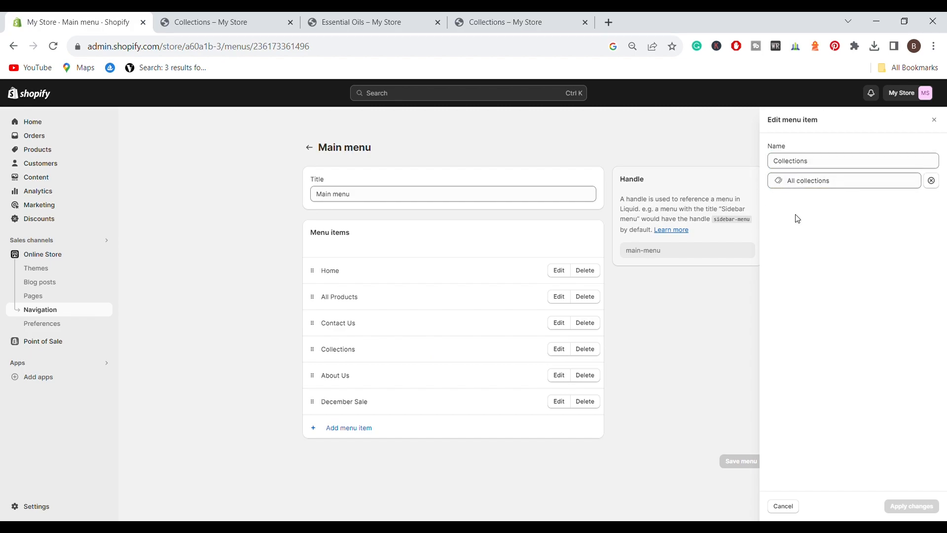
left_click(480, 136)
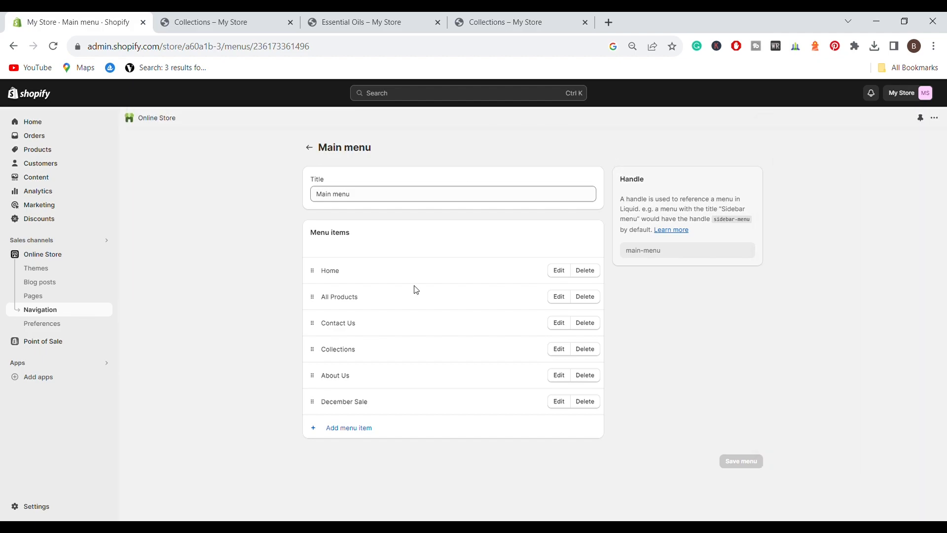
- Add an "Essential Oils" menu item linked to the Essential Oils collection and save the Main menu
left_click(357, 434)
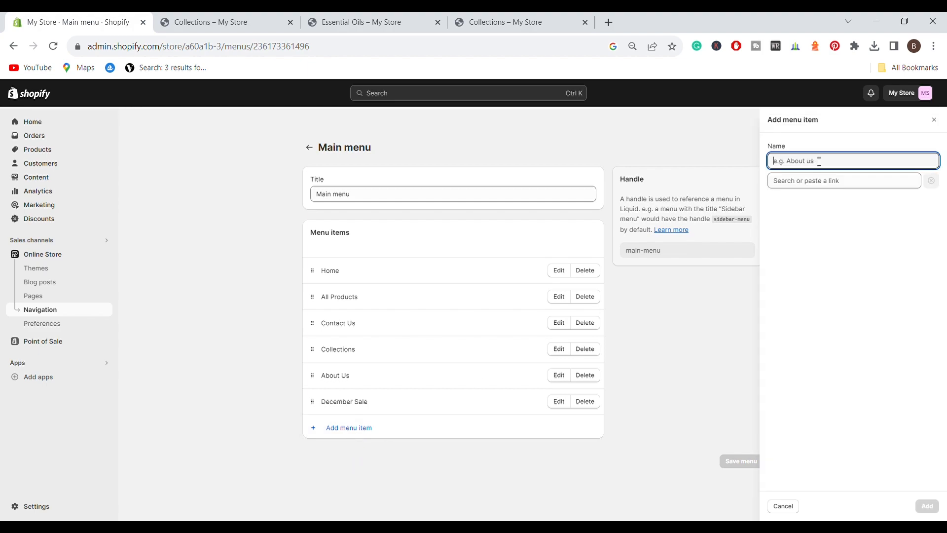
left_click(819, 181)
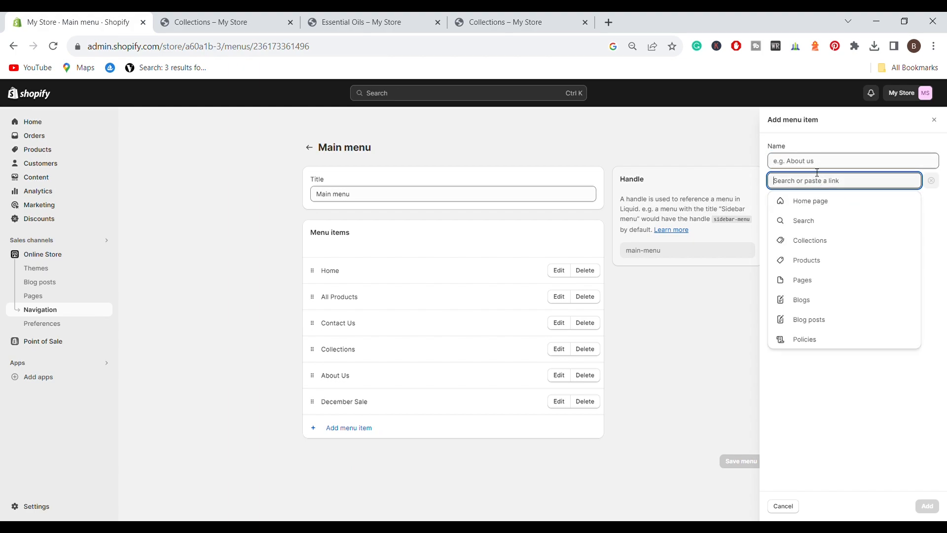
type("esse")
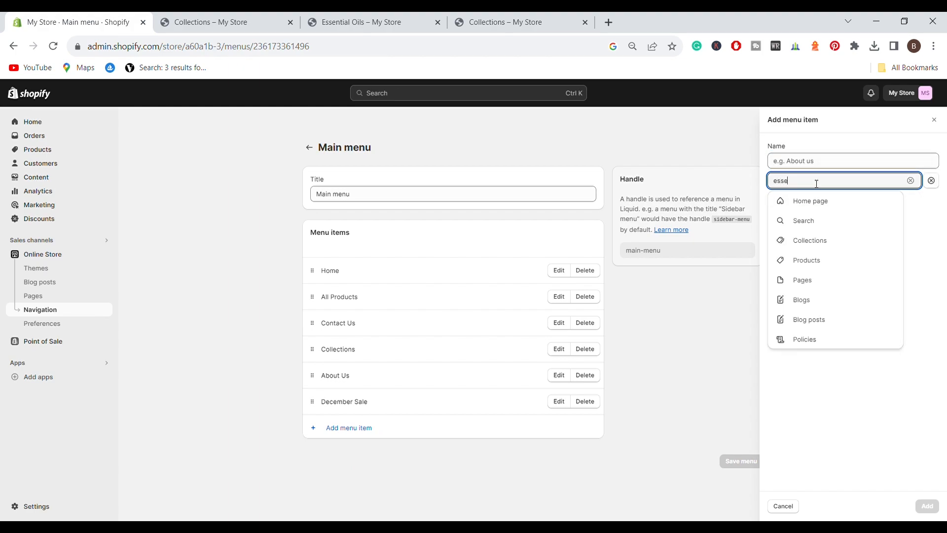
type("ntial")
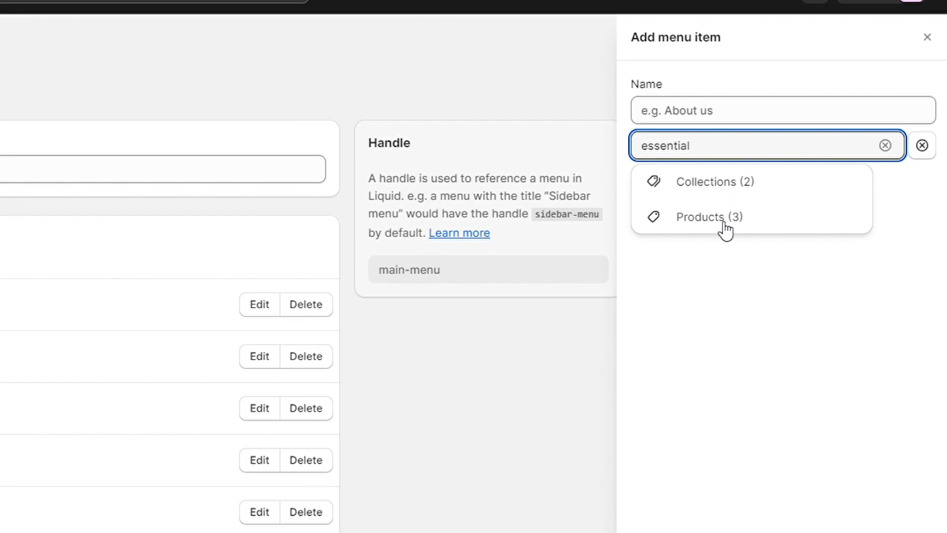
left_click(721, 190)
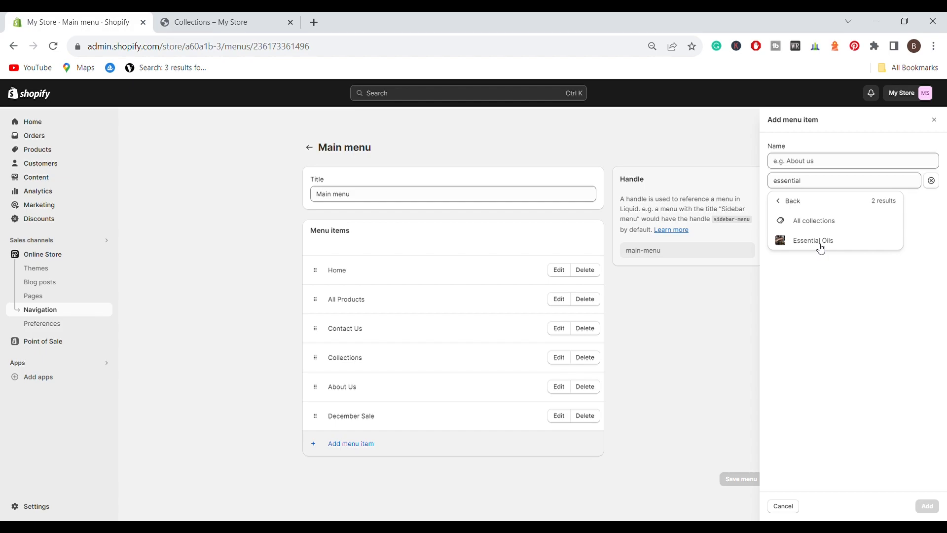
left_click(819, 246)
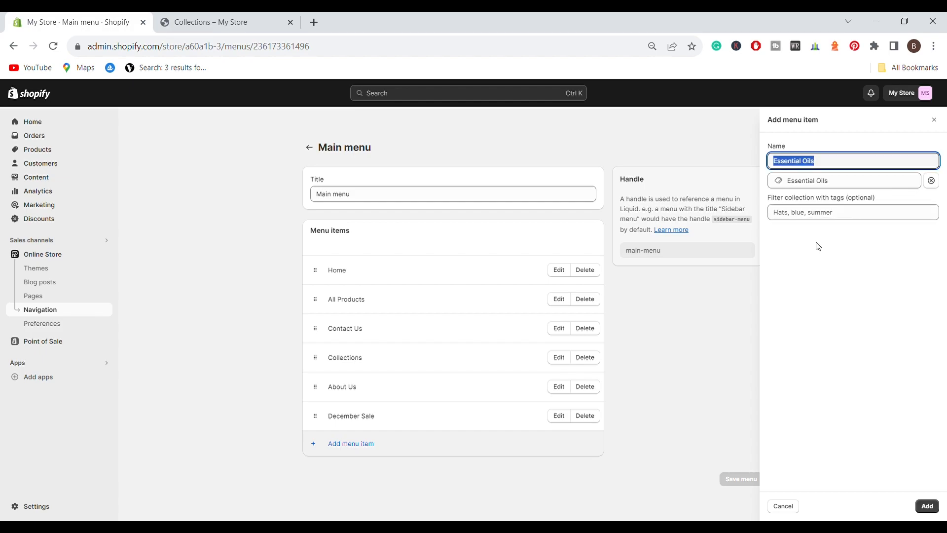
left_click(822, 244)
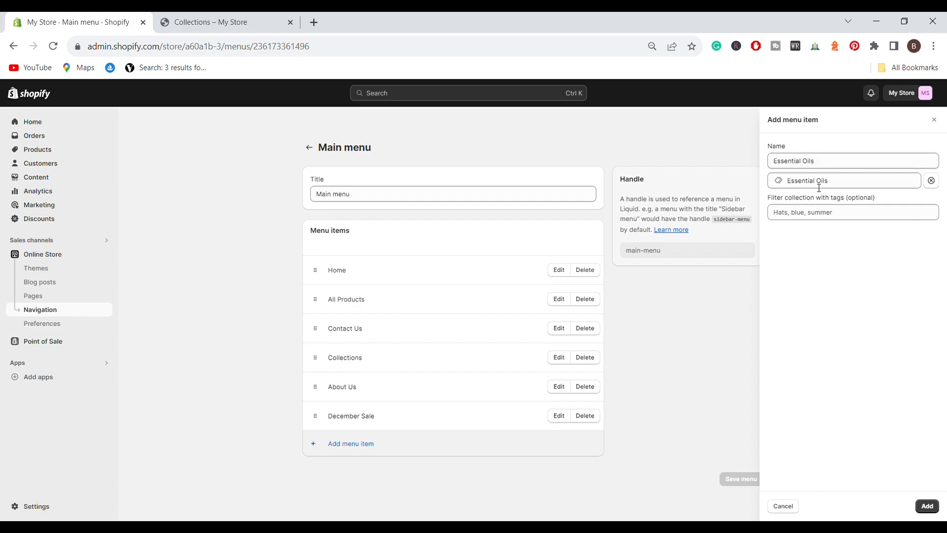
left_click(931, 510)
left_click(744, 509)
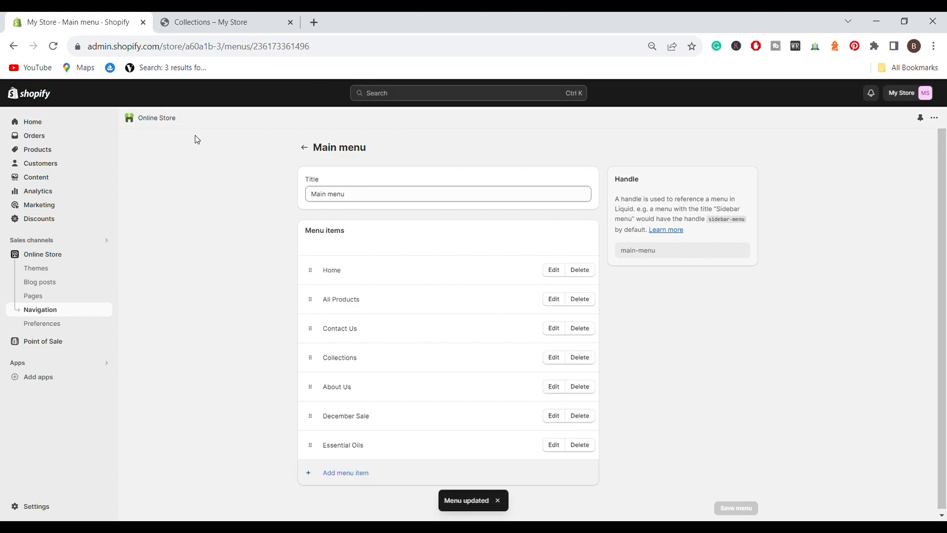
- Switch to the online store and open the Essential Oils collection through its navigation menu link
left_click(212, 22)
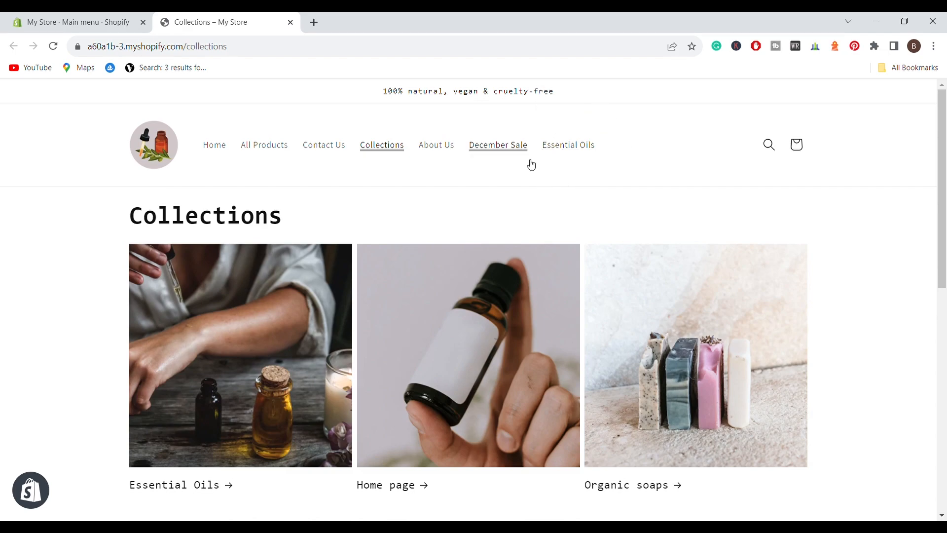
left_click(583, 148)
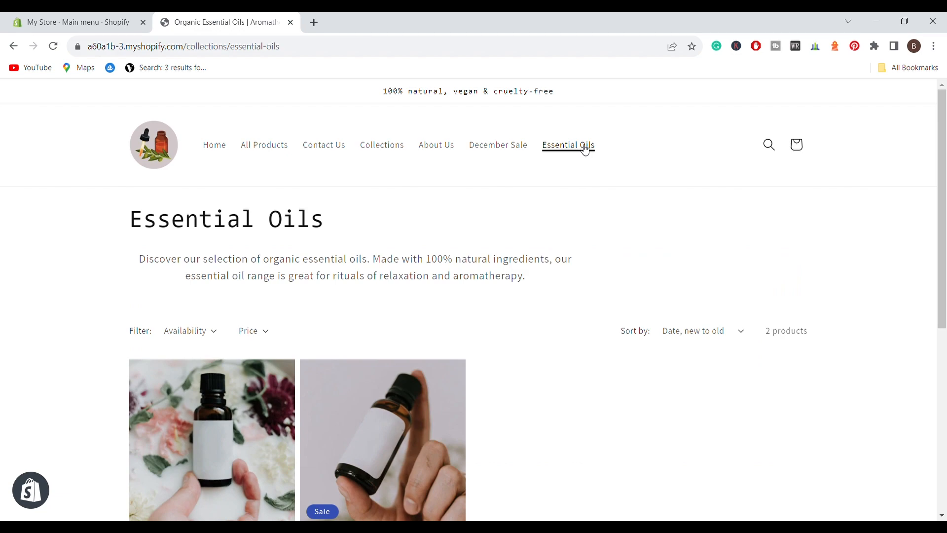